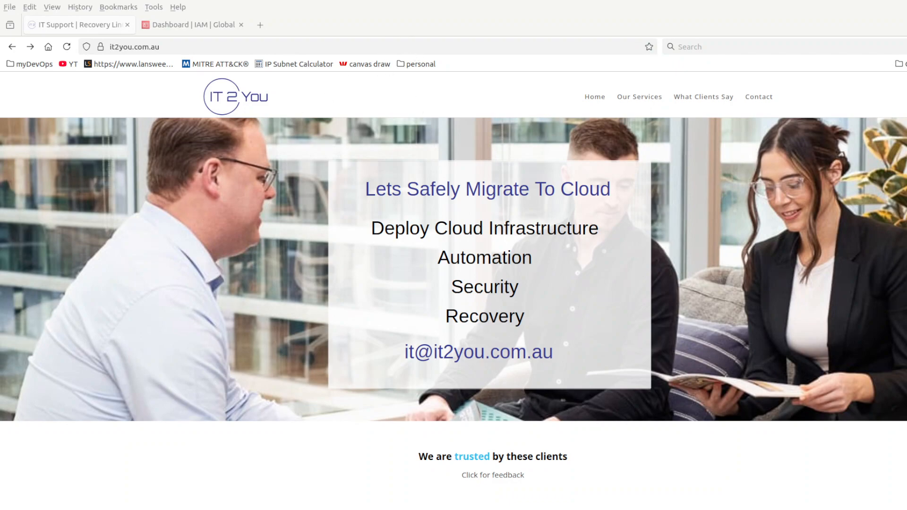
# Switch to the AWS IAM dashboard and open the details of the aws_devops_test user from the list of users.
pyautogui.click(172, 26)
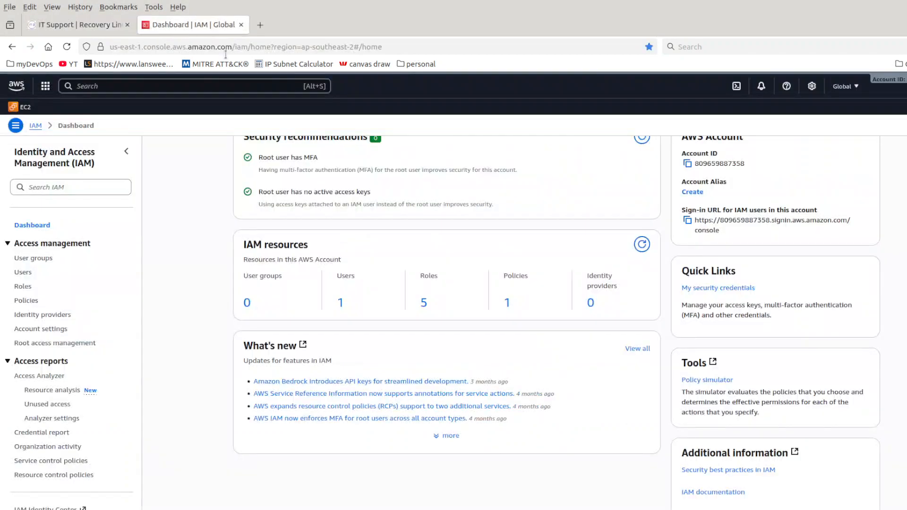
pyautogui.scroll(2, 308, 259)
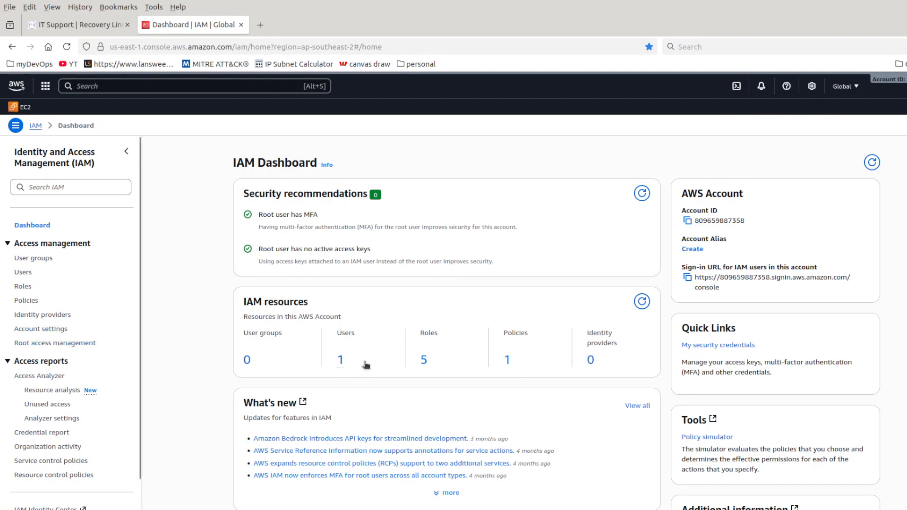
pyautogui.click(341, 360)
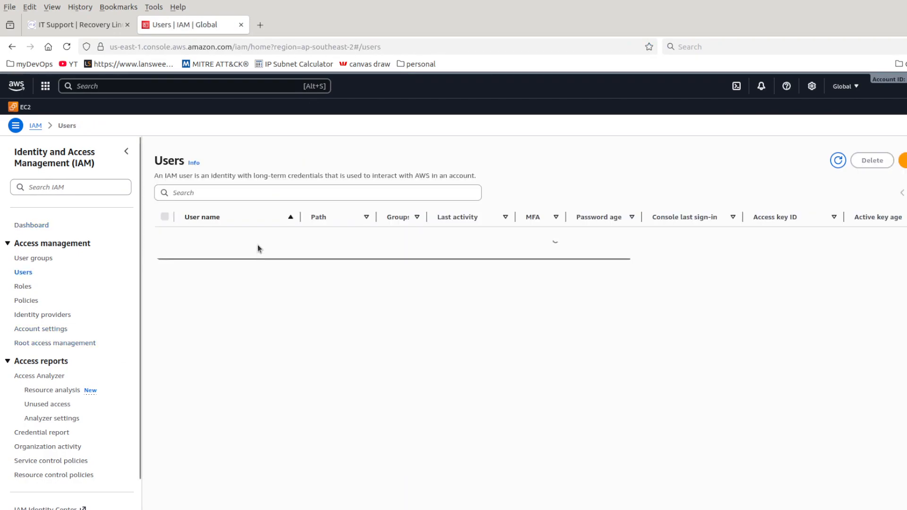
pyautogui.click(228, 240)
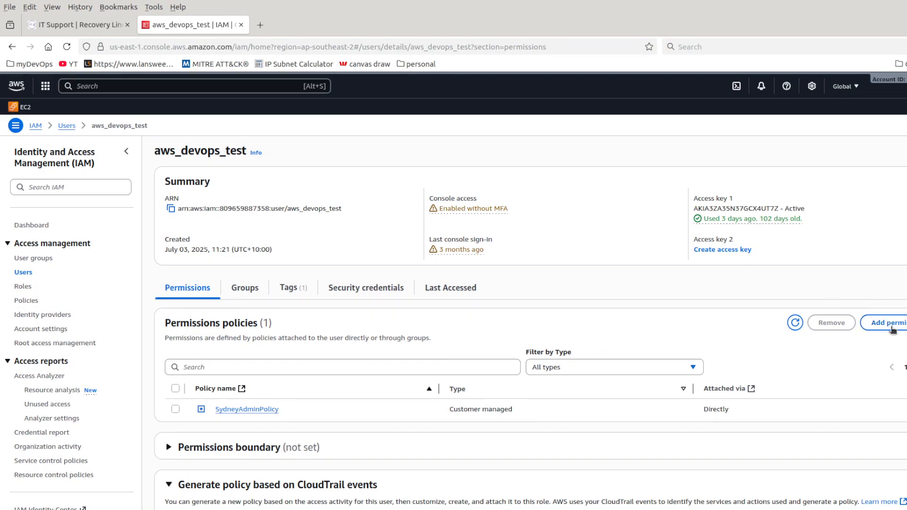
# Review the options for adding permissions to the aws_devops_test user, including the policies that can be attached directly, and return to the user's details.
pyautogui.click(892, 328)
pyautogui.click(886, 341)
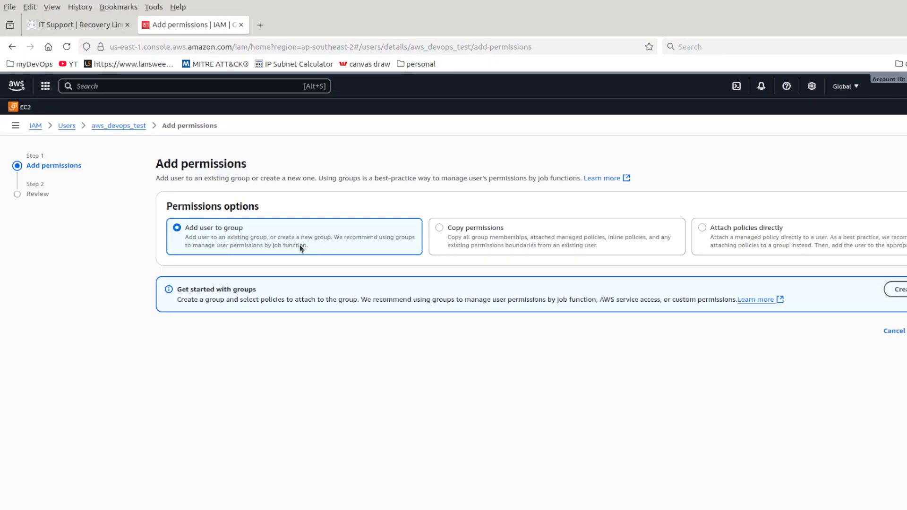
pyautogui.click(535, 244)
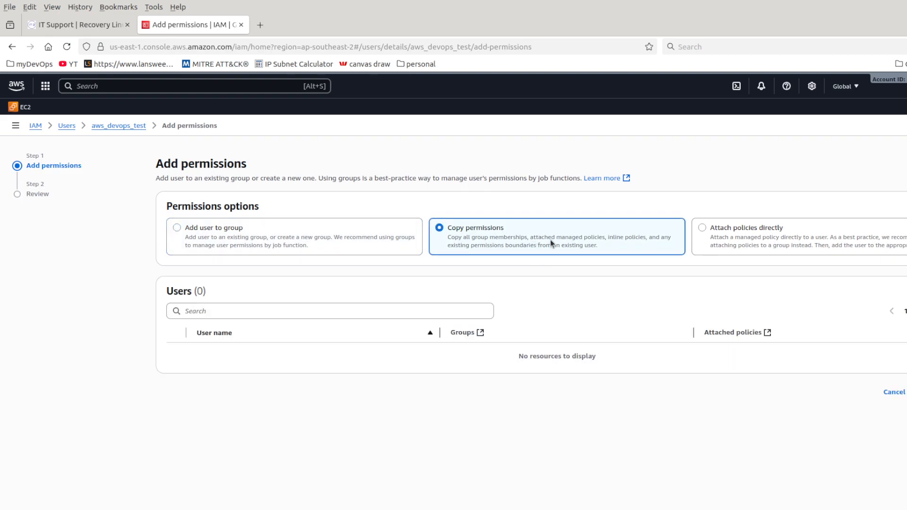
pyautogui.click(735, 241)
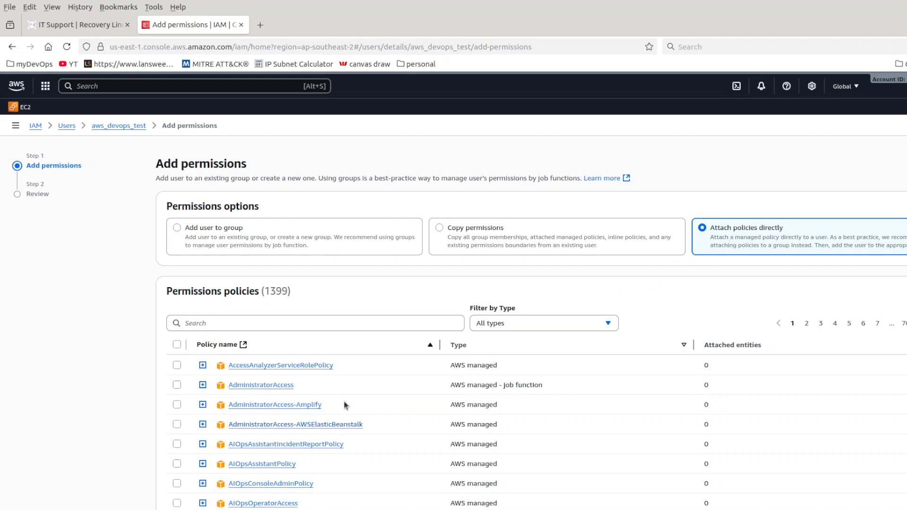
pyautogui.scroll(-6, 345, 410)
pyautogui.scroll(6, 378, 352)
pyautogui.scroll(-3, 205, 421)
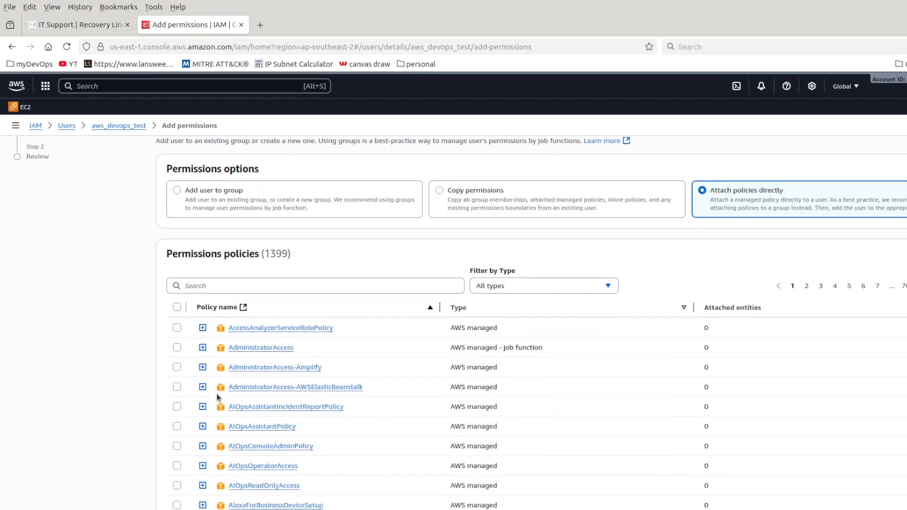
pyautogui.scroll(3, 203, 330)
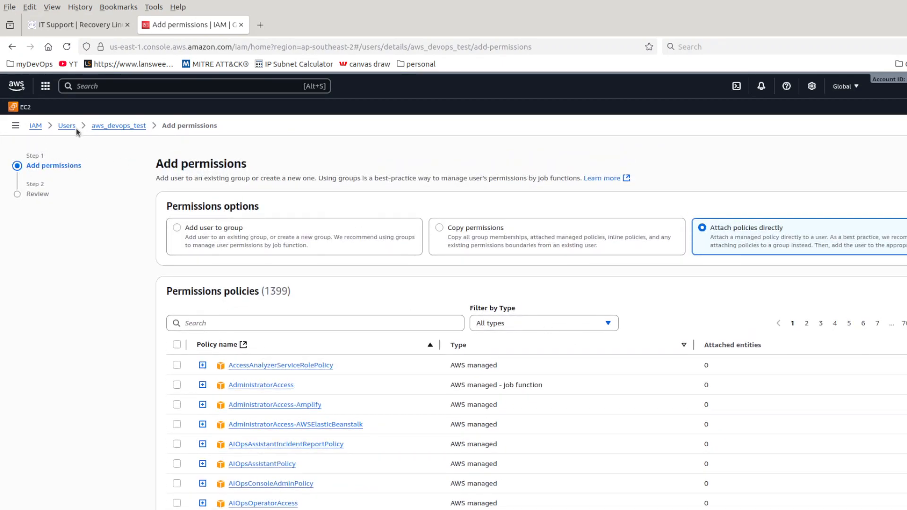
pyautogui.click(117, 125)
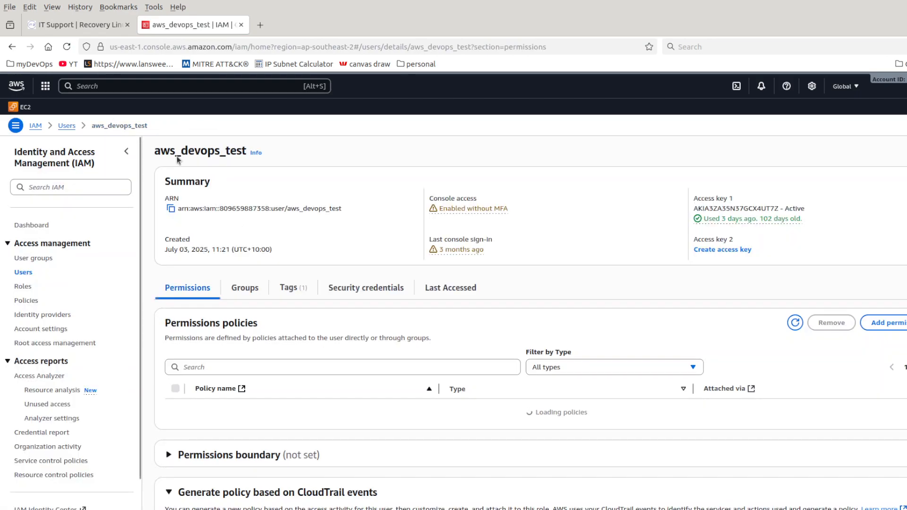
# Open the attached SydneyAdminPolicy and review its permissions summary by service, access level, resource and request condition.
pyautogui.scroll(-2, 227, 341)
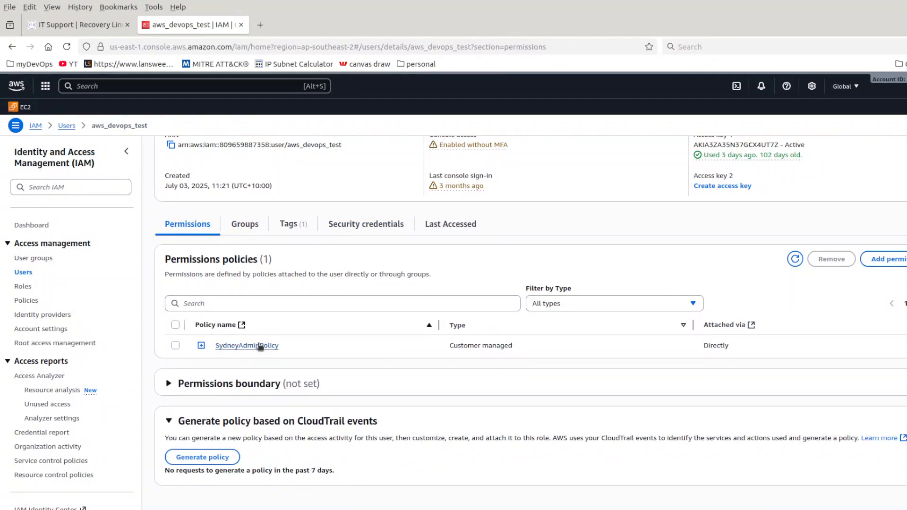
pyautogui.click(228, 343)
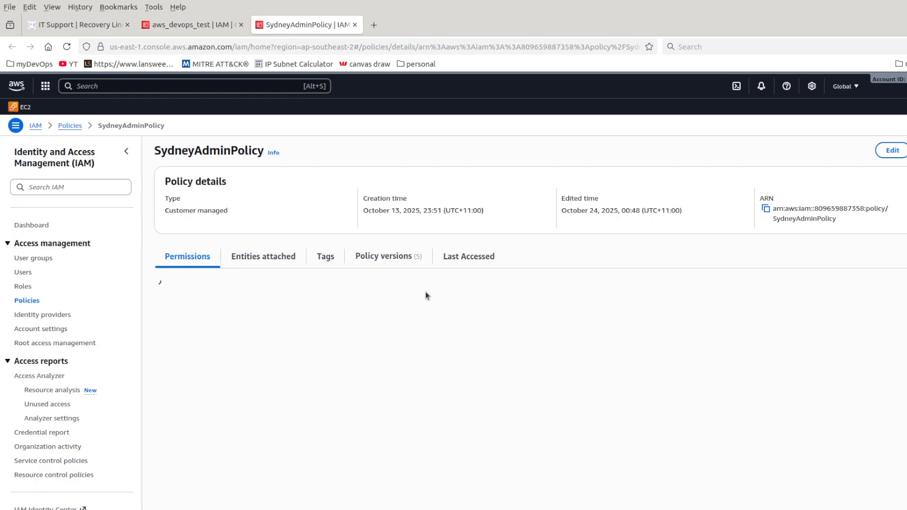
pyautogui.click(386, 259)
pyautogui.click(179, 256)
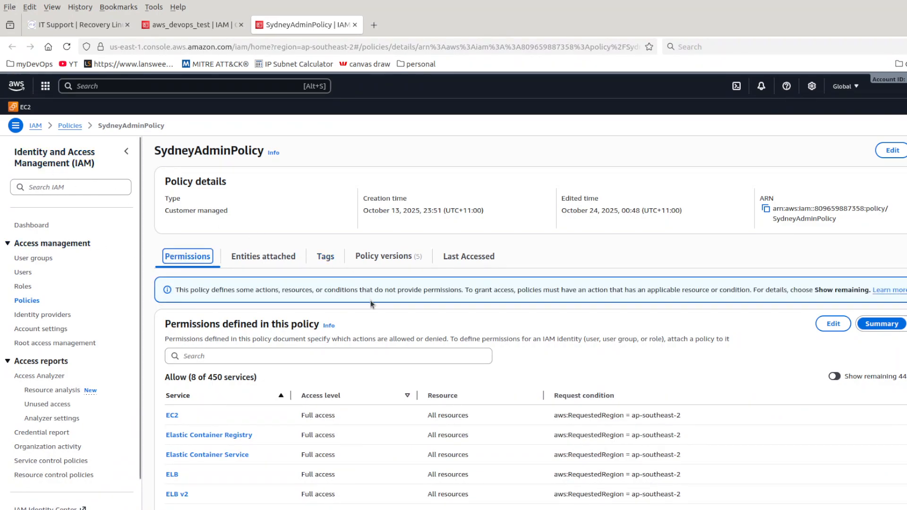
pyautogui.scroll(-2, 310, 325)
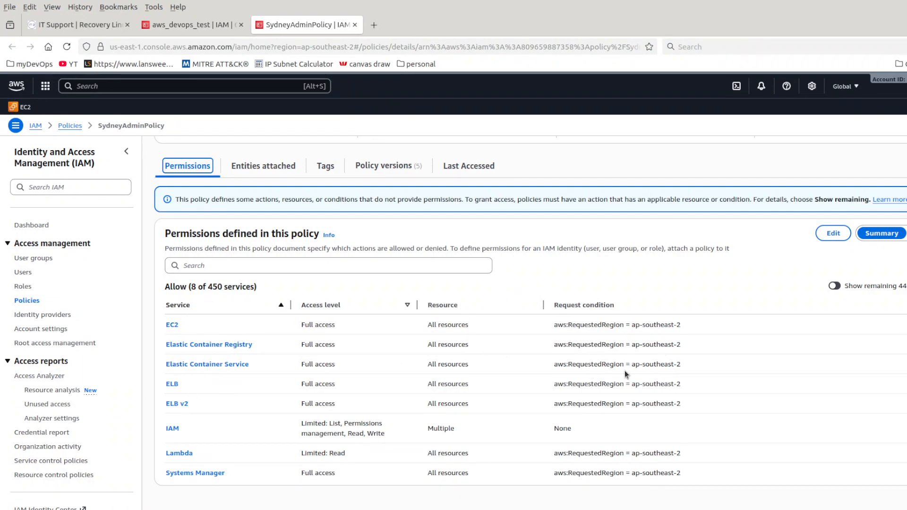
# Show the SydneyAdminPolicy permissions as JSON and skim the first statements of the policy document.
pyautogui.click(906, 234)
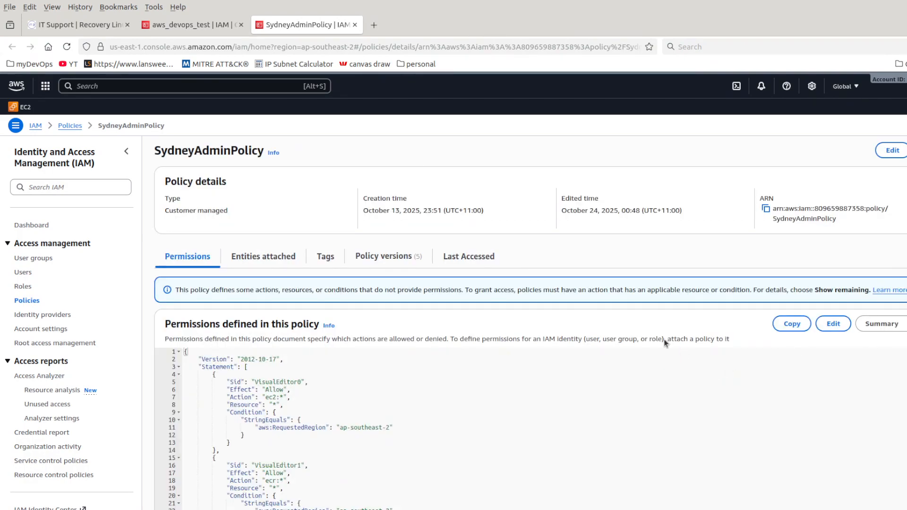
pyautogui.scroll(-5, 585, 306)
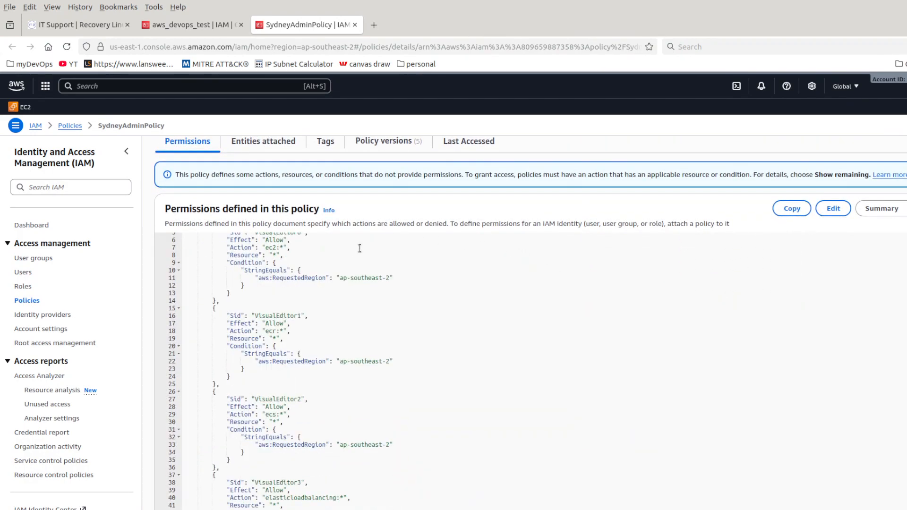
pyautogui.scroll(3, 363, 246)
pyautogui.scroll(-3, 409, 240)
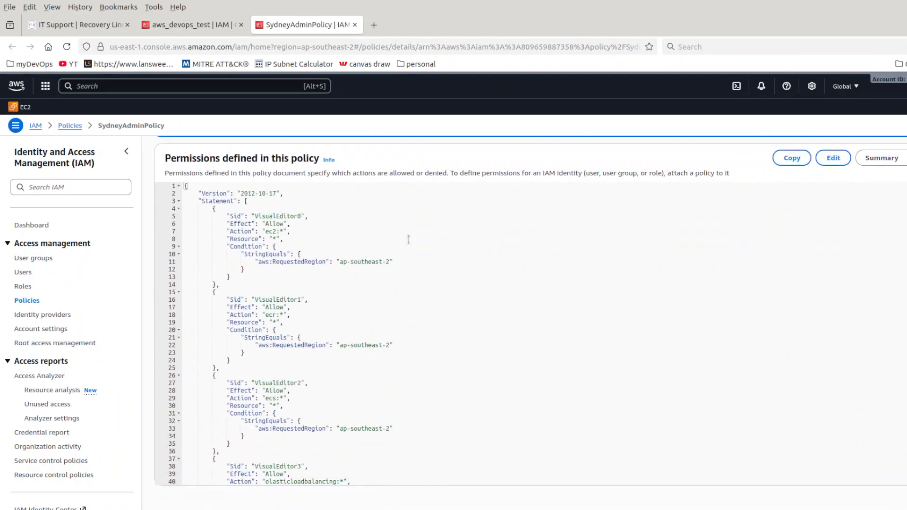
pyautogui.scroll(2, 297, 230)
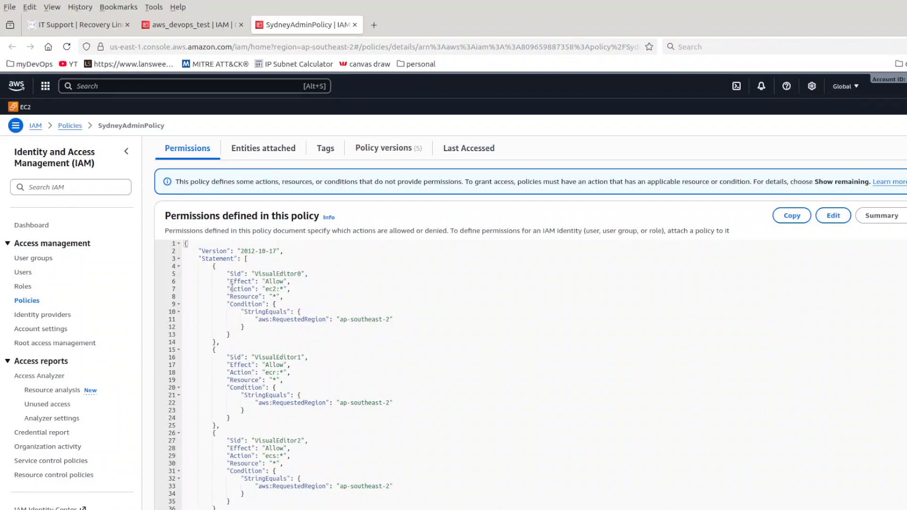
# Examine the VisualEditor0 statement, highlighting its EC2 action and the condition that limits the requested region.
pyautogui.moveTo(230, 288); pyautogui.dragTo(282, 292)
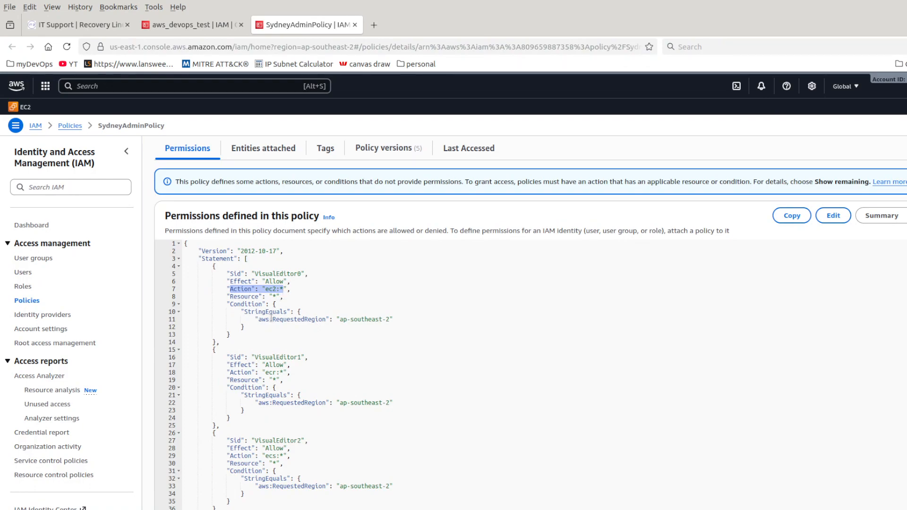
pyautogui.doubleClick(269, 311)
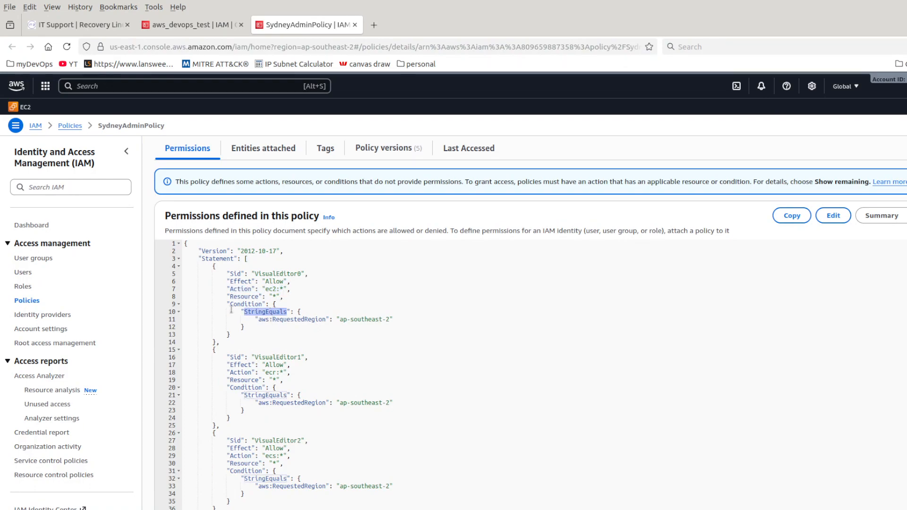
pyautogui.doubleClick(239, 304)
pyautogui.doubleClick(355, 319)
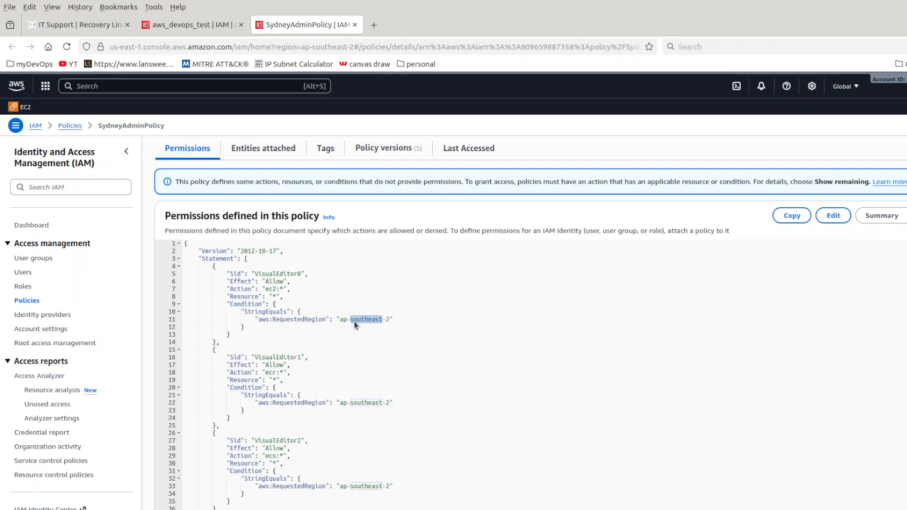
pyautogui.moveTo(340, 320); pyautogui.dragTo(390, 319)
pyautogui.moveTo(266, 288); pyautogui.dragTo(284, 289)
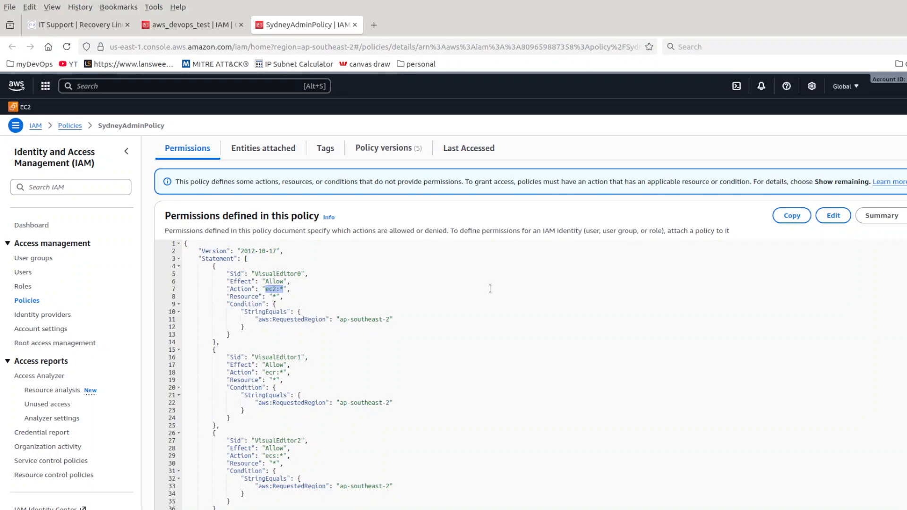
pyautogui.doubleClick(271, 290)
# Examine the VisualEditor1 and VisualEditor2 statements, highlighting their ecr and ecs actions.
pyautogui.scroll(-2, 274, 293)
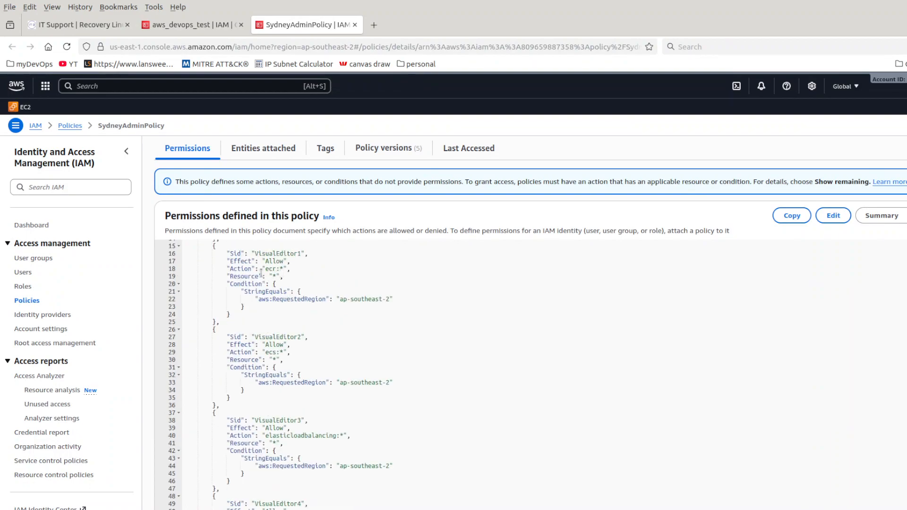
pyautogui.moveTo(265, 269); pyautogui.dragTo(276, 268)
pyautogui.scroll(-3, 312, 295)
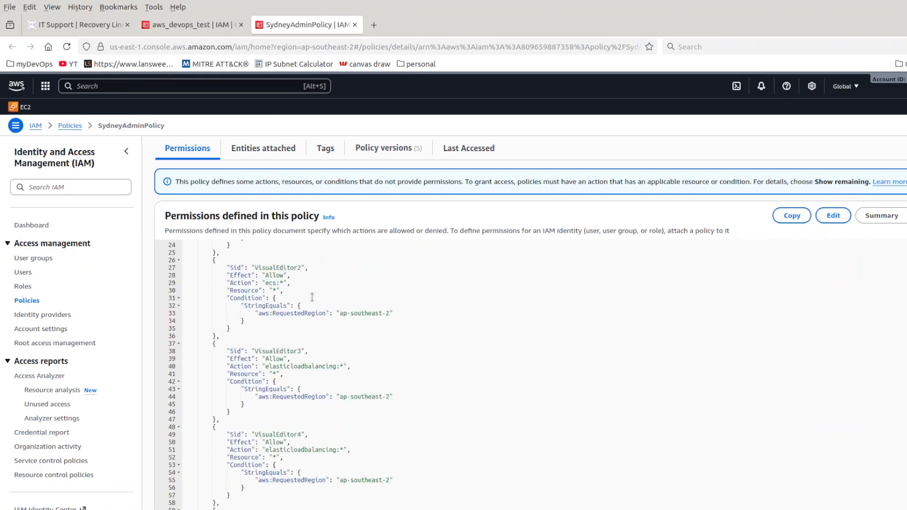
pyautogui.moveTo(264, 282); pyautogui.dragTo(283, 283)
pyautogui.scroll(1, 276, 283)
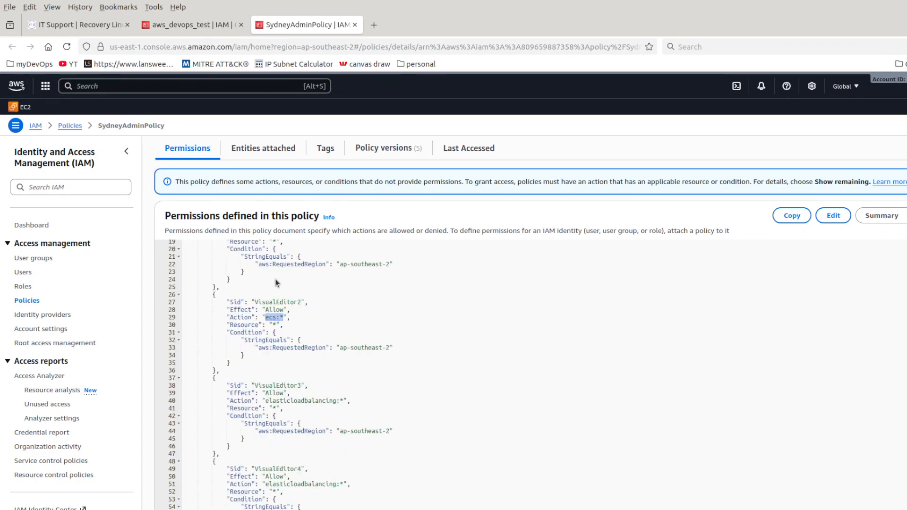
pyautogui.scroll(1, 277, 283)
pyautogui.doubleClick(272, 270)
pyautogui.doubleClick(269, 352)
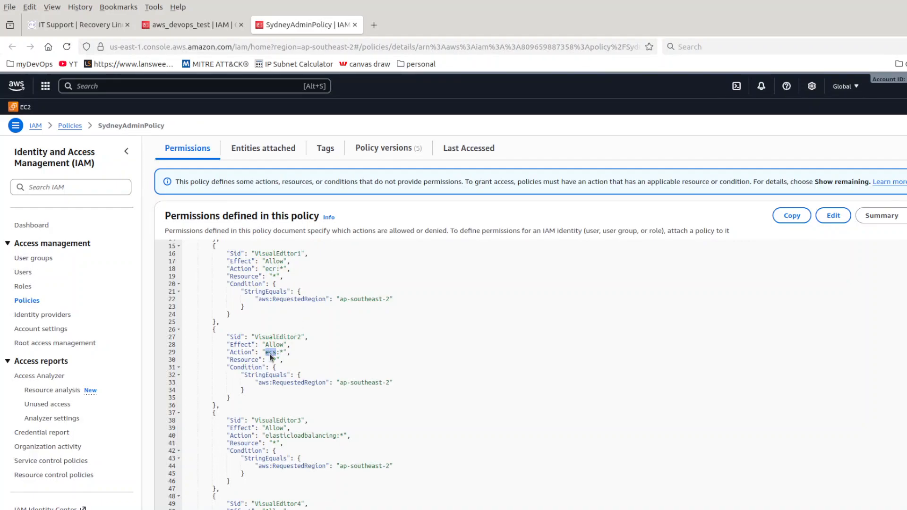
# Examine the VisualEditor3 and VisualEditor4 statements, highlighting the elasticloadbalancing action in each.
pyautogui.scroll(-3, 273, 343)
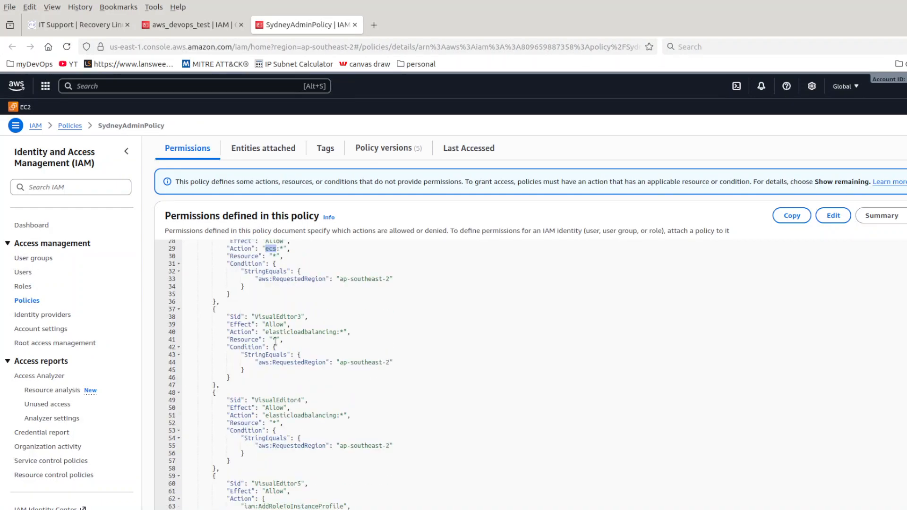
pyautogui.scroll(-1, 275, 341)
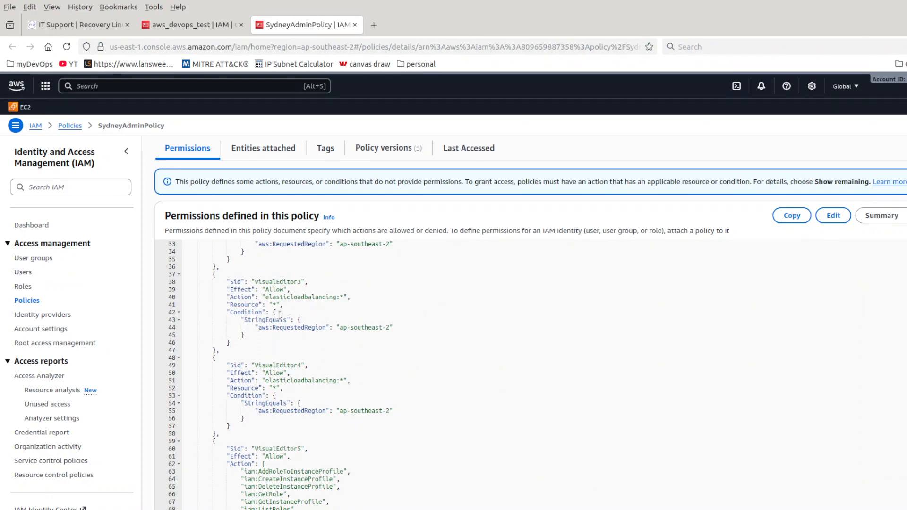
pyautogui.scroll(2, 274, 311)
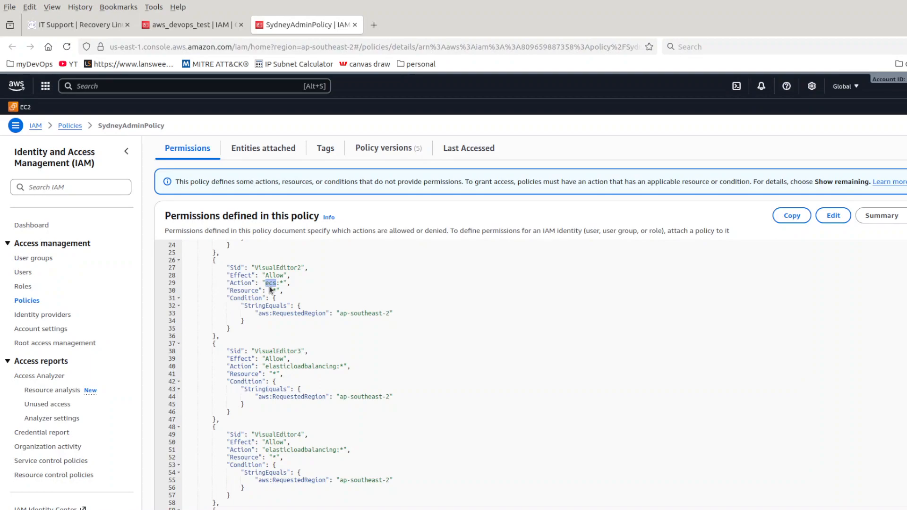
pyautogui.scroll(-2, 269, 289)
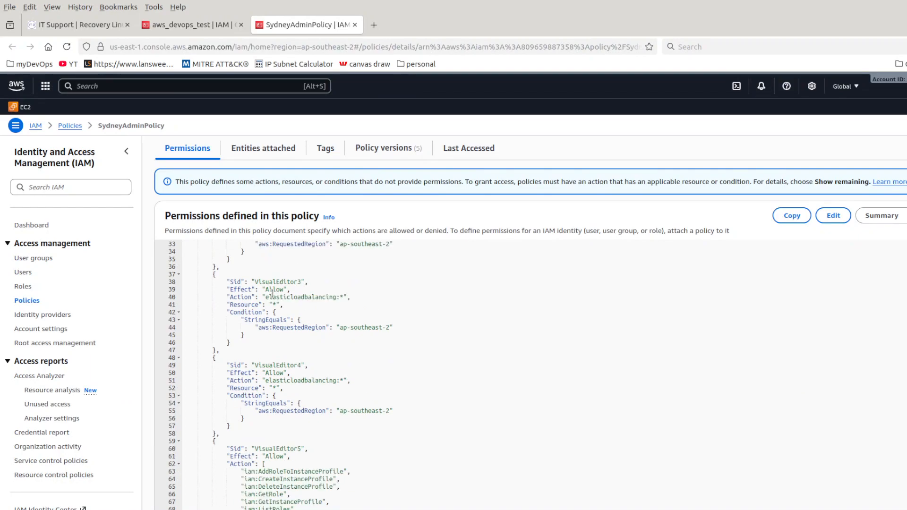
pyautogui.doubleClick(299, 297)
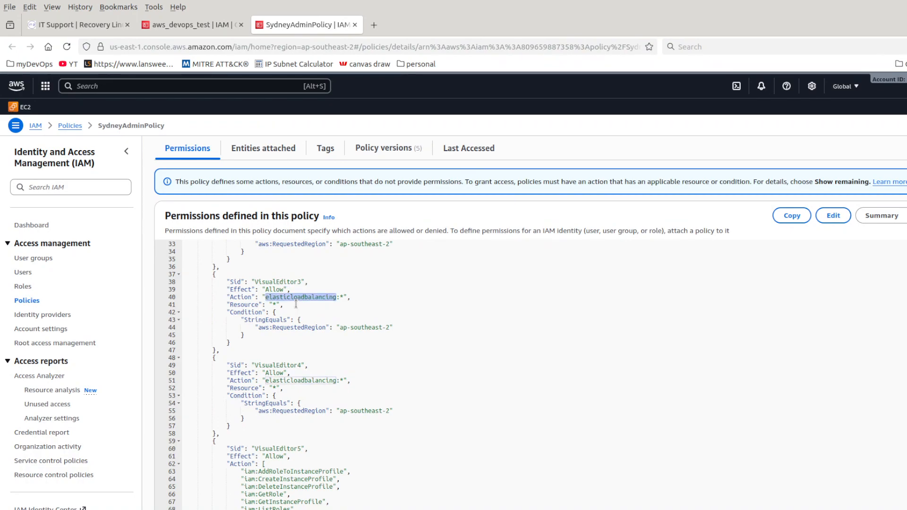
pyautogui.scroll(-3, 293, 296)
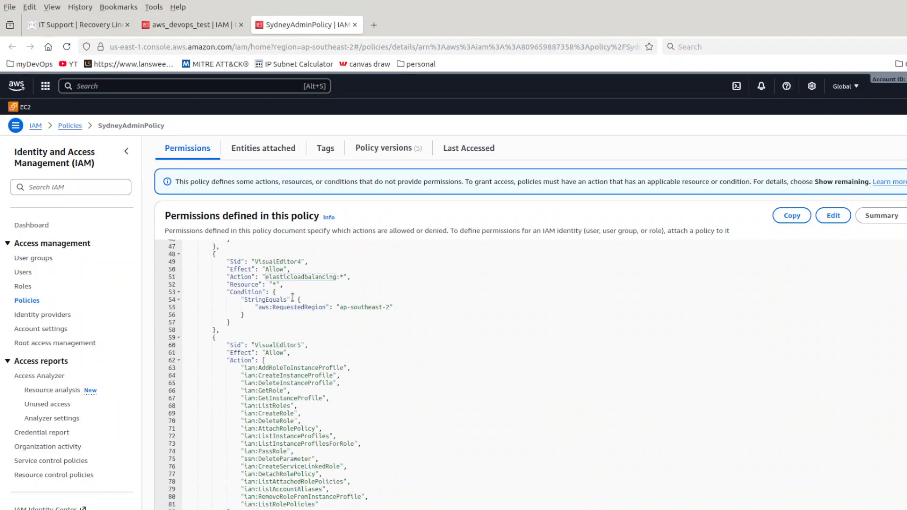
pyautogui.doubleClick(320, 276)
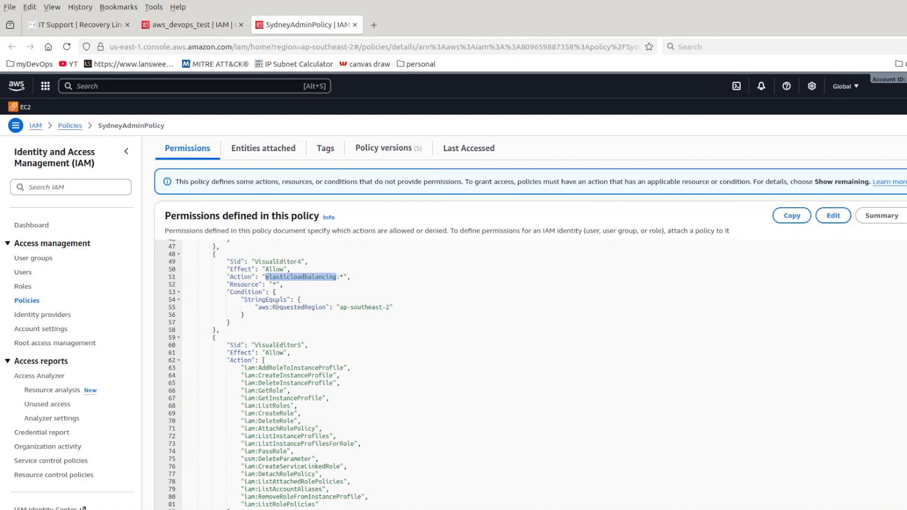
# Look over the IAM actions and role resources in the VisualEditor5 statement, then return to the VisualEditor4 load-balancing statement.
pyautogui.scroll(-2, 277, 305)
pyautogui.scroll(-2, 294, 301)
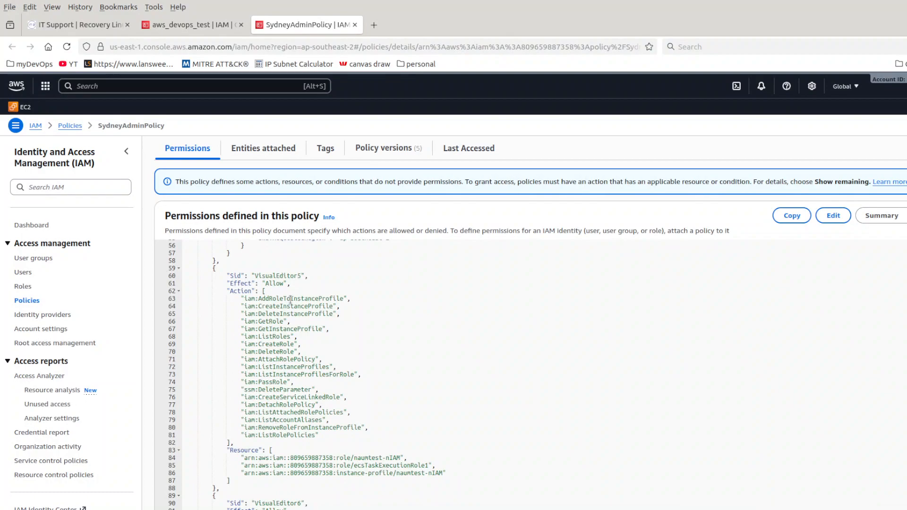
pyautogui.scroll(-1, 291, 299)
pyautogui.scroll(1, 290, 292)
pyautogui.scroll(2, 274, 287)
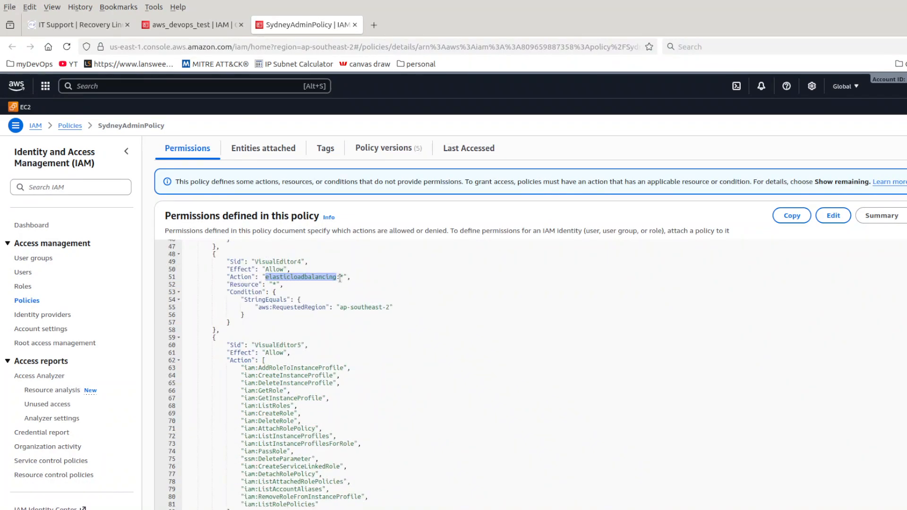
# Examine the wildcard in the VisualEditor4 action and highlight the full action list in the VisualEditor5 statement.
pyautogui.click(342, 278)
pyautogui.doubleClick(342, 278)
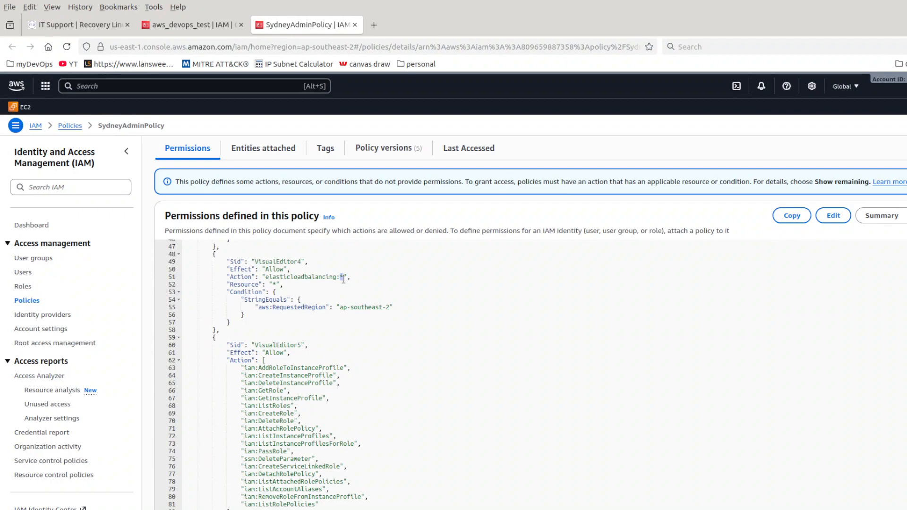
pyautogui.moveTo(263, 360); pyautogui.dragTo(232, 405)
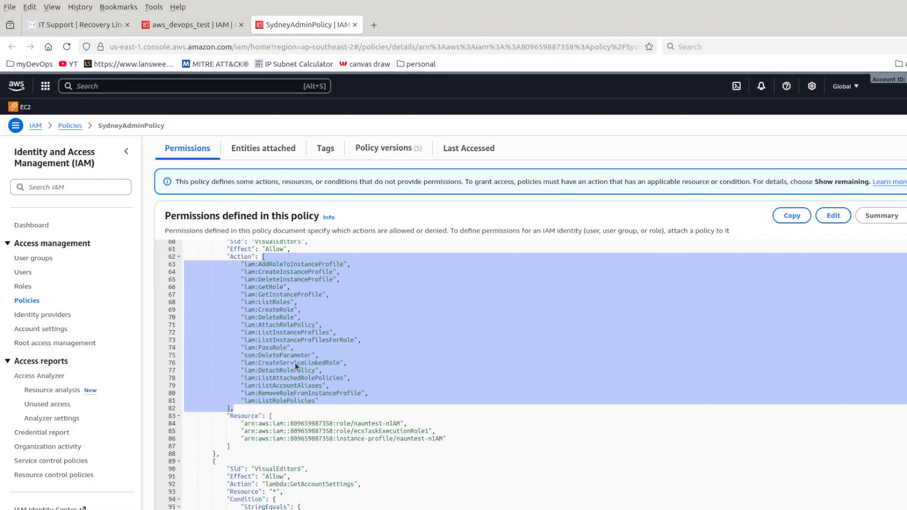
pyautogui.scroll(-2, 294, 363)
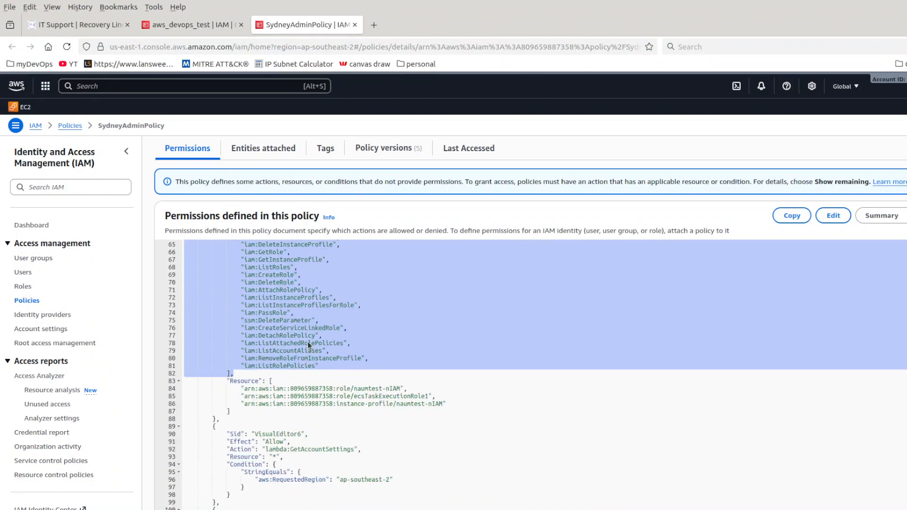
pyautogui.scroll(3, 307, 342)
pyautogui.scroll(-3, 293, 327)
# Highlight the naumtest-nIAM and ecsTaskExecutionRole1 role names in the VisualEditor5 resources.
pyautogui.doubleClick(366, 389)
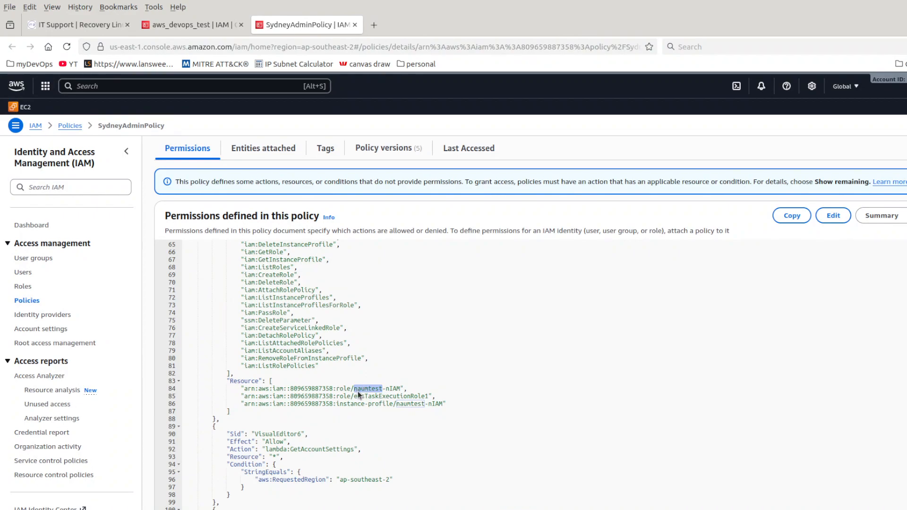
pyautogui.click(355, 389)
pyautogui.moveTo(355, 388); pyautogui.dragTo(401, 390)
pyautogui.doubleClick(391, 386)
pyautogui.doubleClick(370, 397)
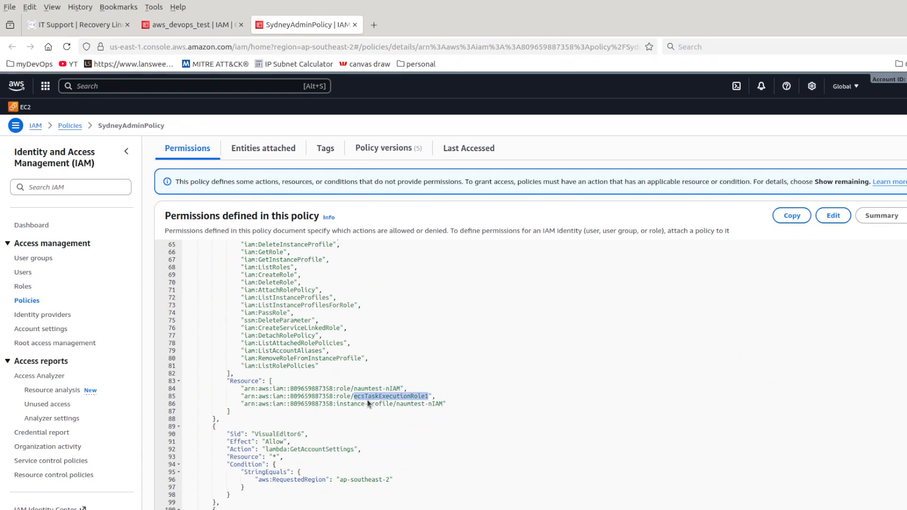
# Highlight the instance-profile type and its naumtest-nIAM name in the last VisualEditor5 resource.
pyautogui.scroll(-1, 367, 400)
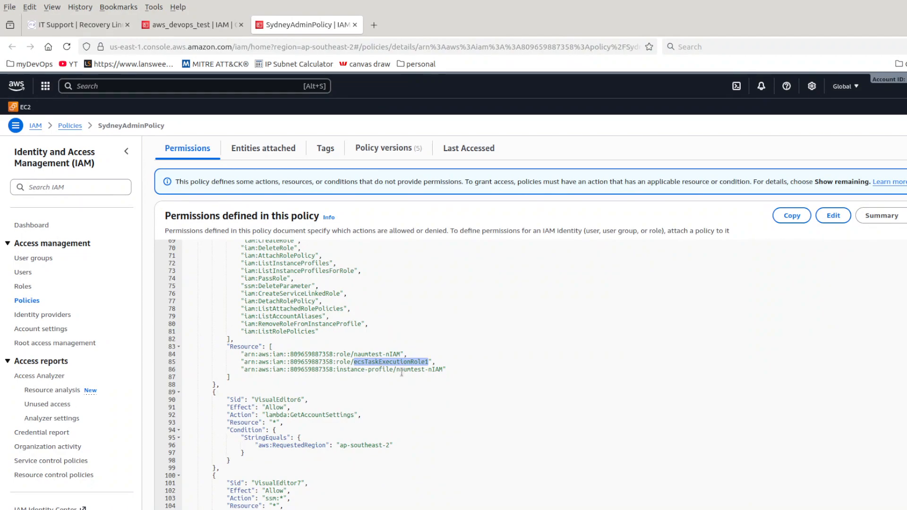
pyautogui.click(339, 372)
pyautogui.moveTo(337, 371); pyautogui.dragTo(393, 369)
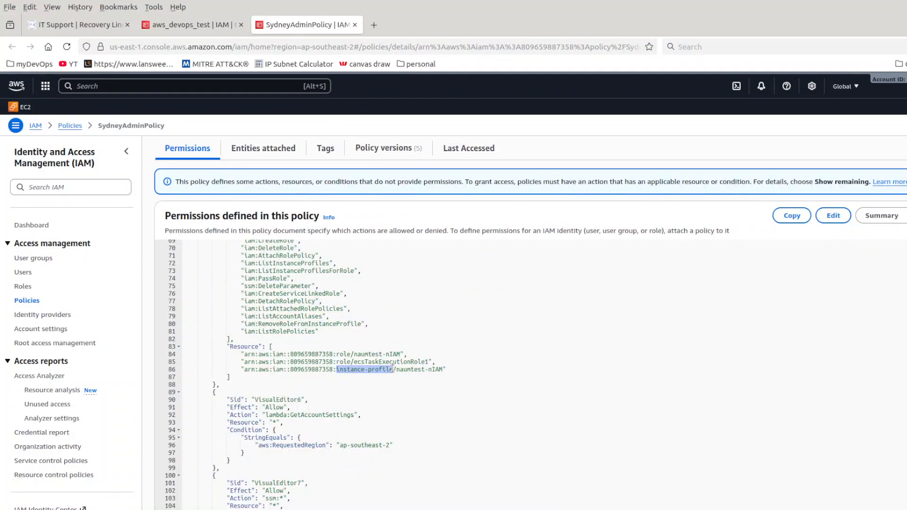
pyautogui.moveTo(396, 372); pyautogui.dragTo(441, 369)
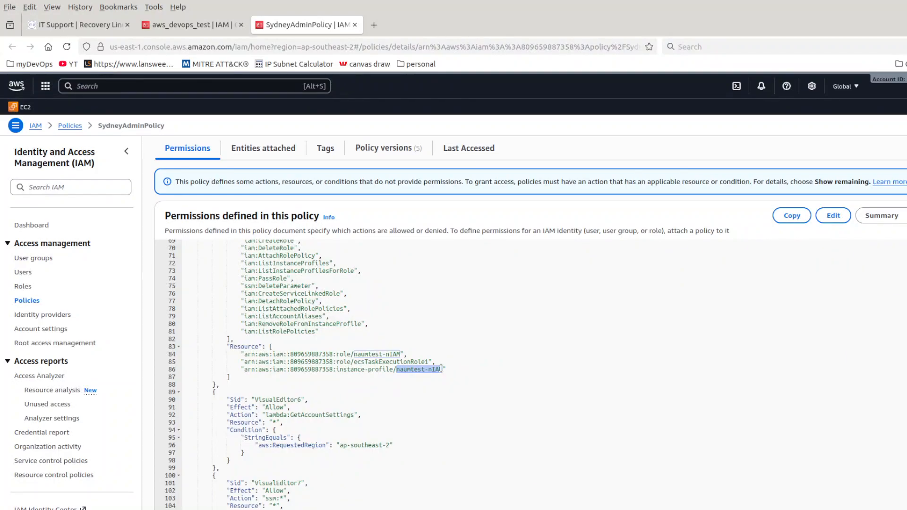
pyautogui.moveTo(440, 369); pyautogui.dragTo(443, 369)
# Examine the VisualEditor6 statement, highlighting its Lambda GetAccountSettings action, wildcard resource and requested-region condition.
pyautogui.scroll(-3, 439, 368)
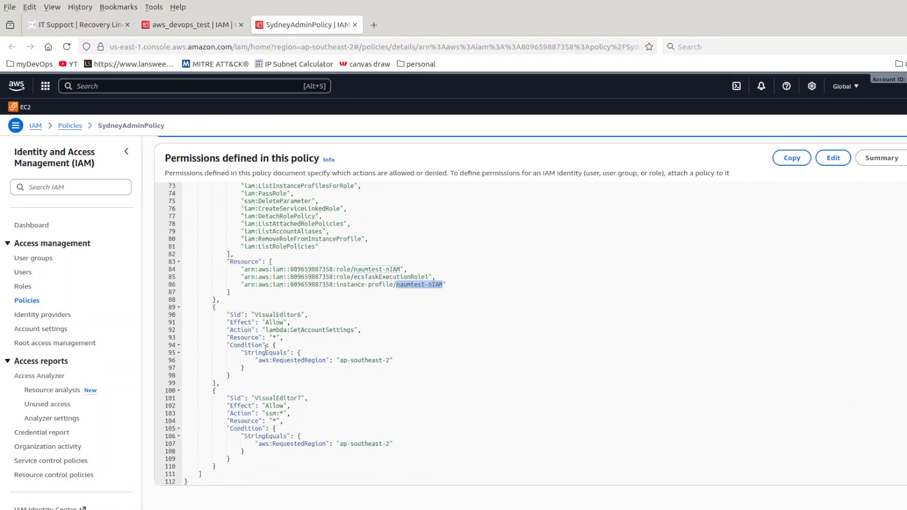
pyautogui.doubleClick(290, 330)
pyautogui.click(276, 331)
pyautogui.doubleClick(276, 331)
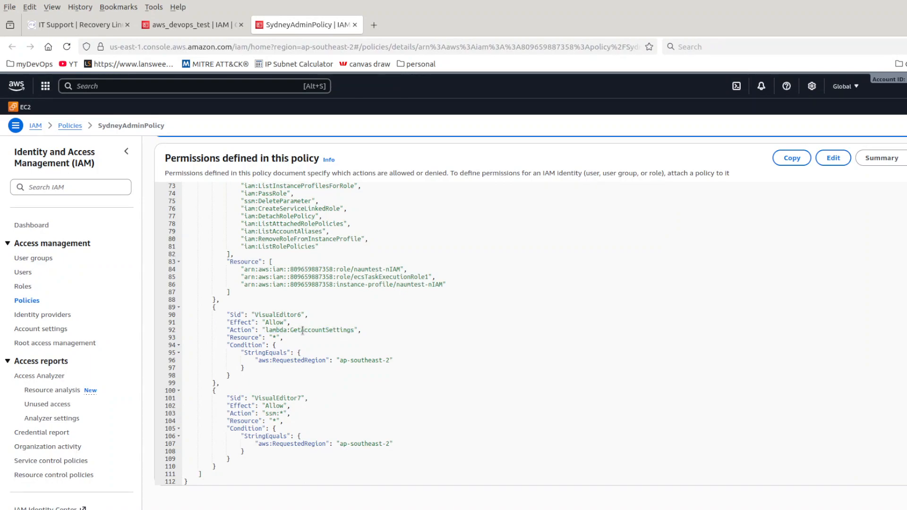
pyautogui.doubleClick(303, 330)
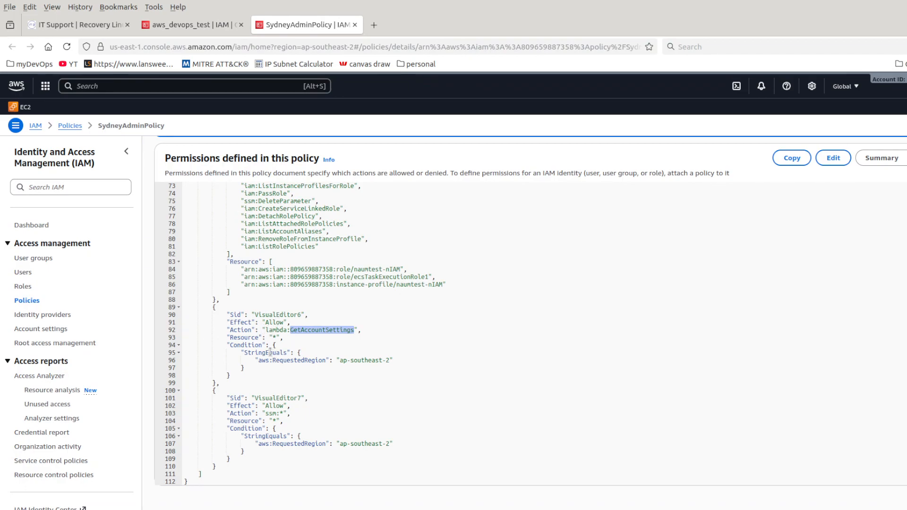
pyautogui.moveTo(268, 335); pyautogui.dragTo(279, 338)
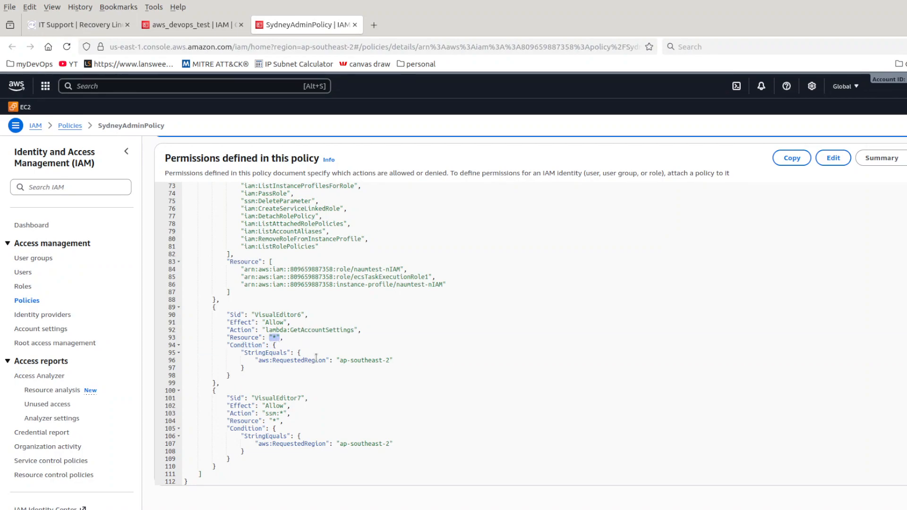
pyautogui.doubleClick(367, 362)
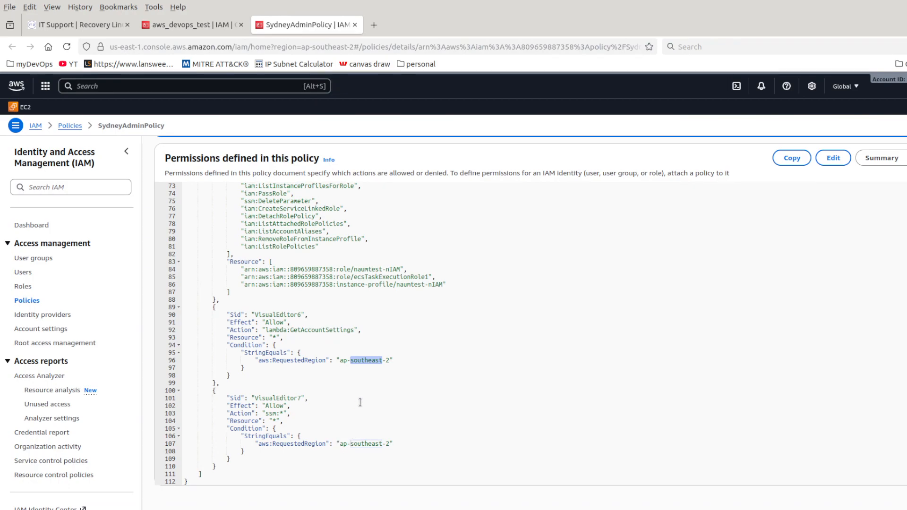
# Leave the policy, open the details of the aws_devops_test user and highlight its existing access key ID.
pyautogui.scroll(10, 335, 380)
pyautogui.scroll(6, 334, 373)
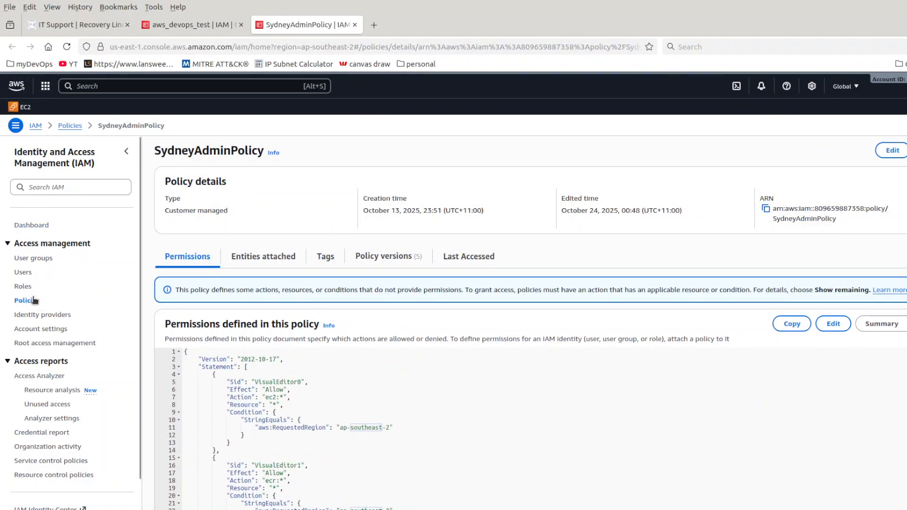
pyautogui.click(70, 125)
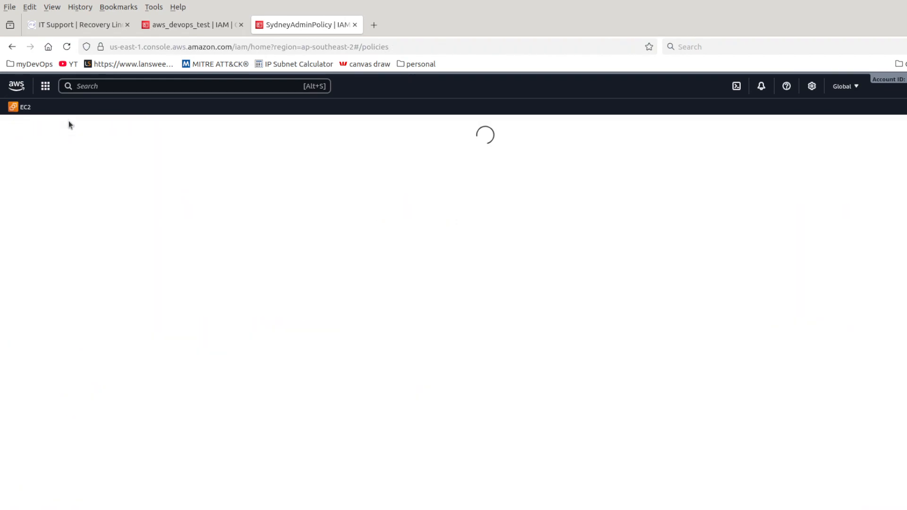
pyautogui.click(33, 225)
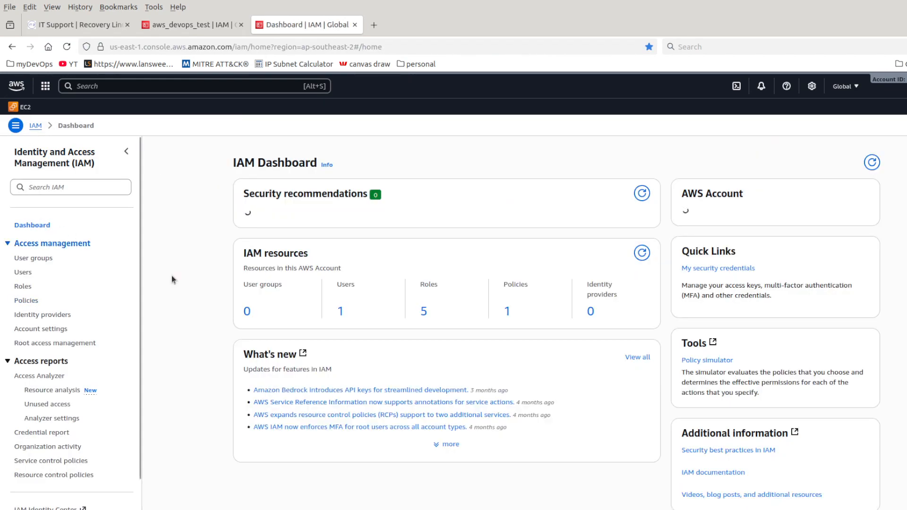
pyautogui.click(339, 361)
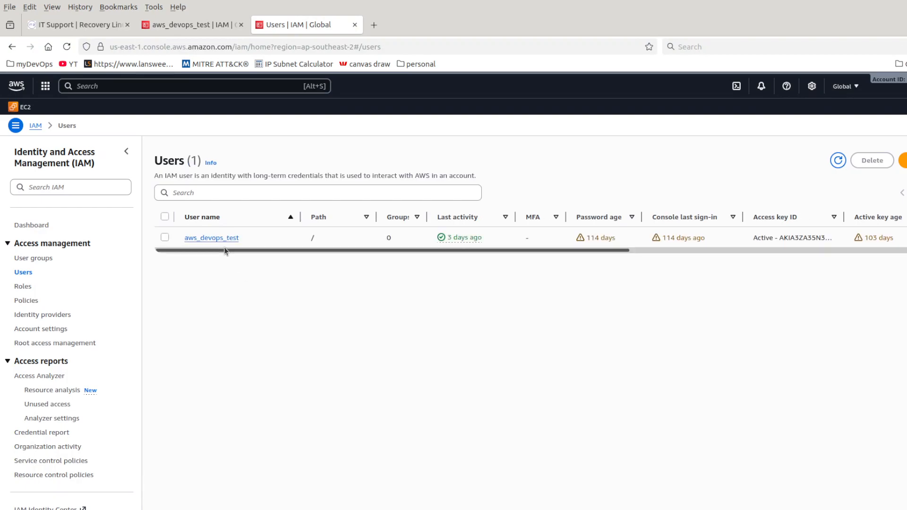
pyautogui.click(231, 236)
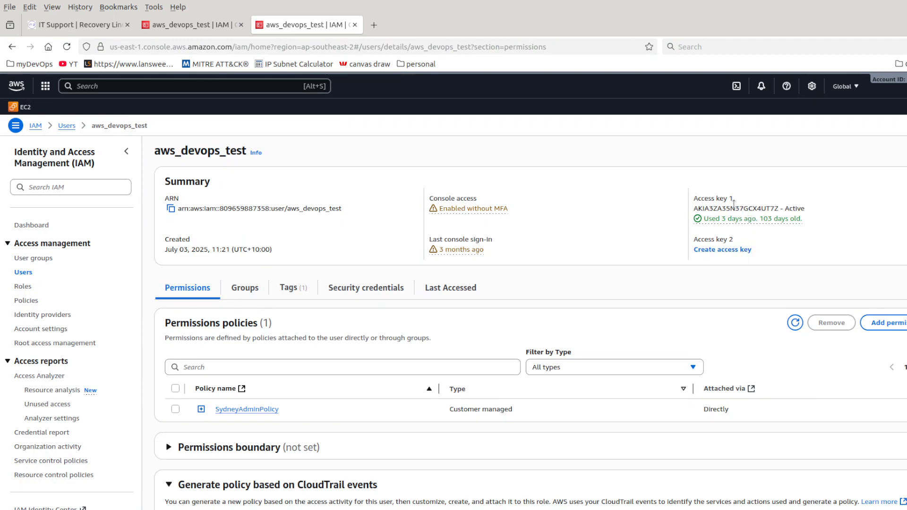
pyautogui.doubleClick(734, 207)
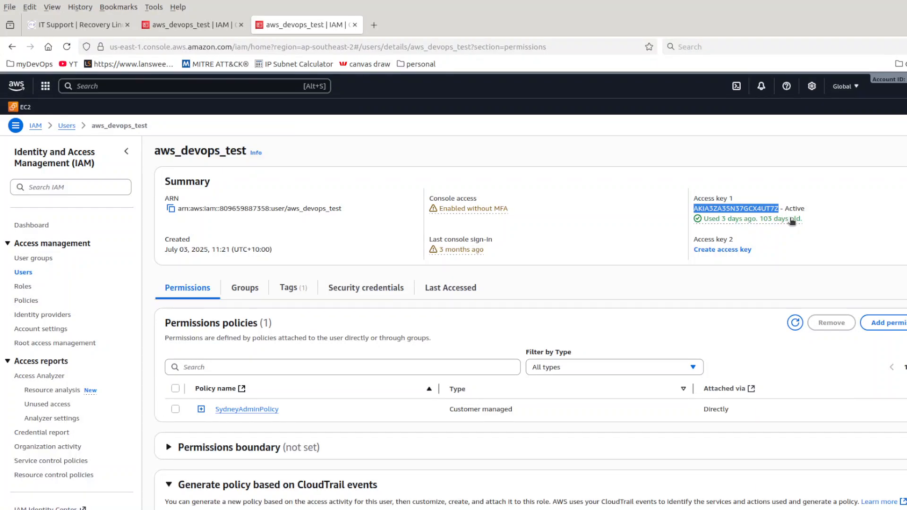
# Start creating a second access key with the Command Line Interface (CLI) use case, acknowledging the recommended alternatives.
pyautogui.click(736, 249)
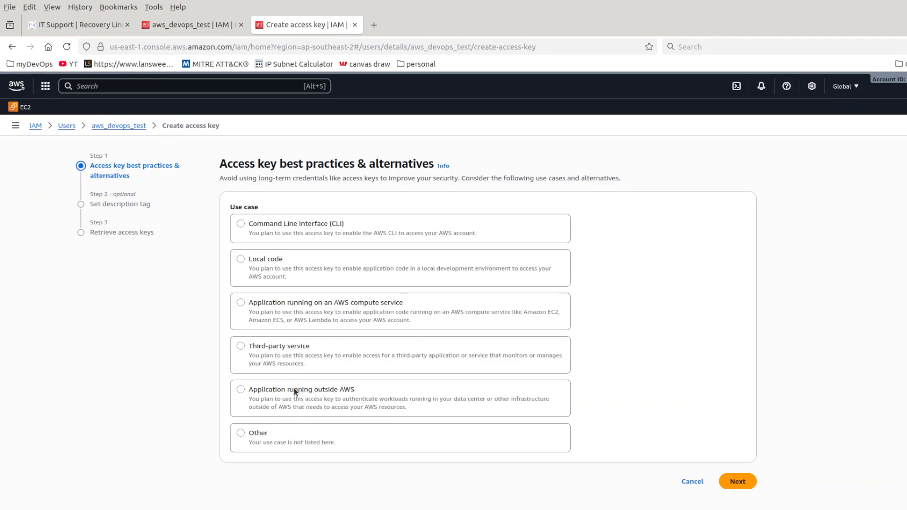
pyautogui.click(285, 231)
pyautogui.scroll(-1, 657, 379)
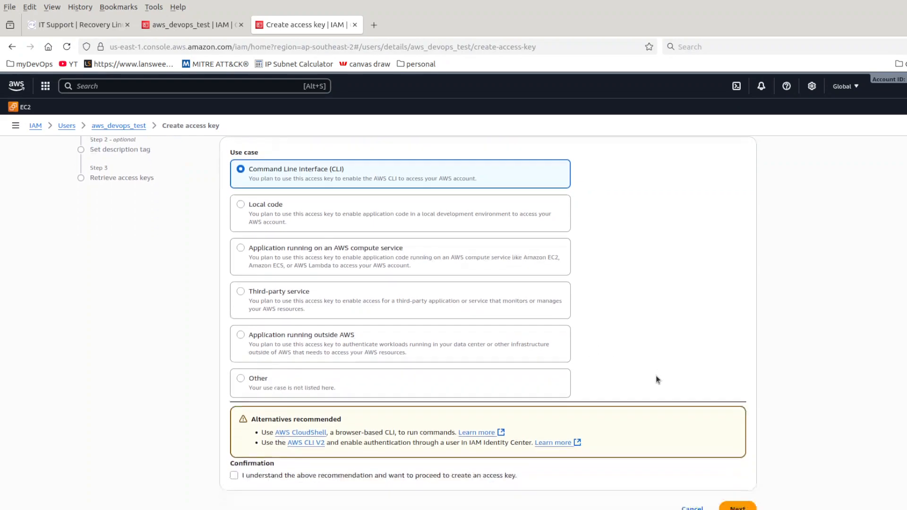
pyautogui.scroll(-1, 656, 379)
pyautogui.click(735, 487)
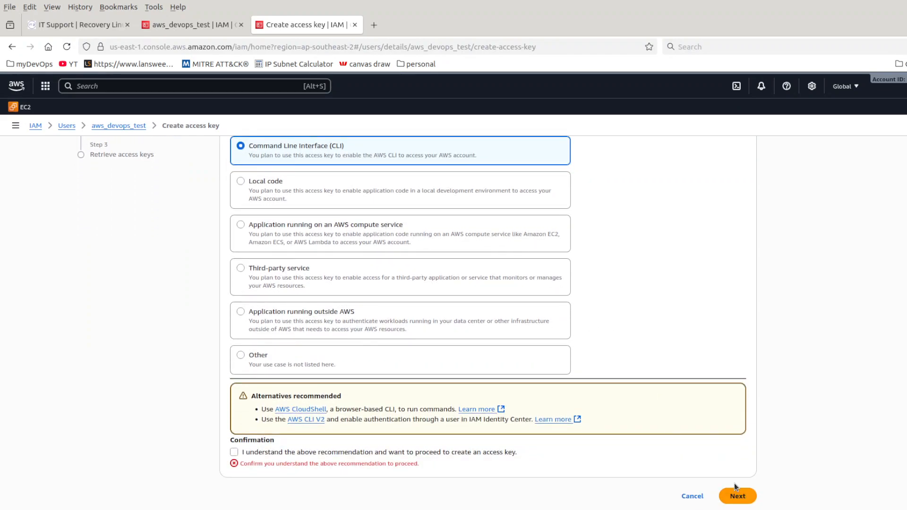
pyautogui.click(483, 453)
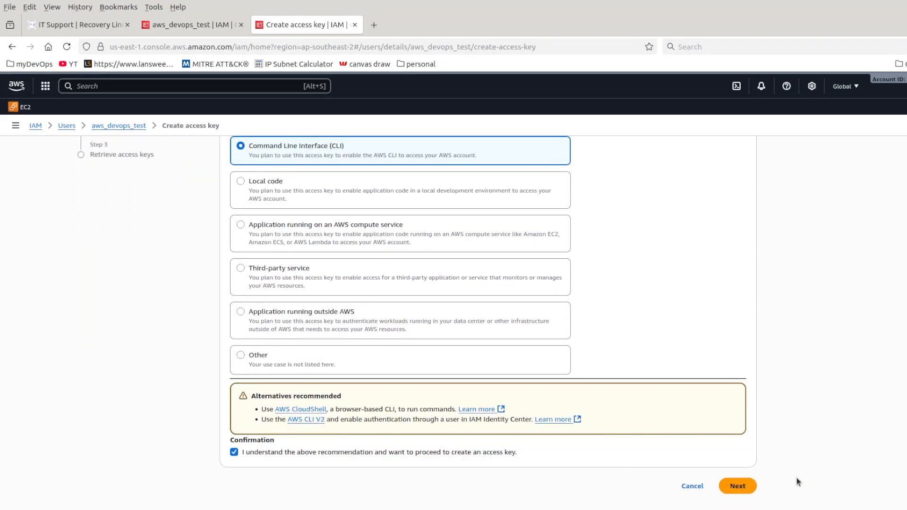
pyautogui.click(737, 486)
# Set the description tag value to "tes" and create the access key.
pyautogui.click(250, 229)
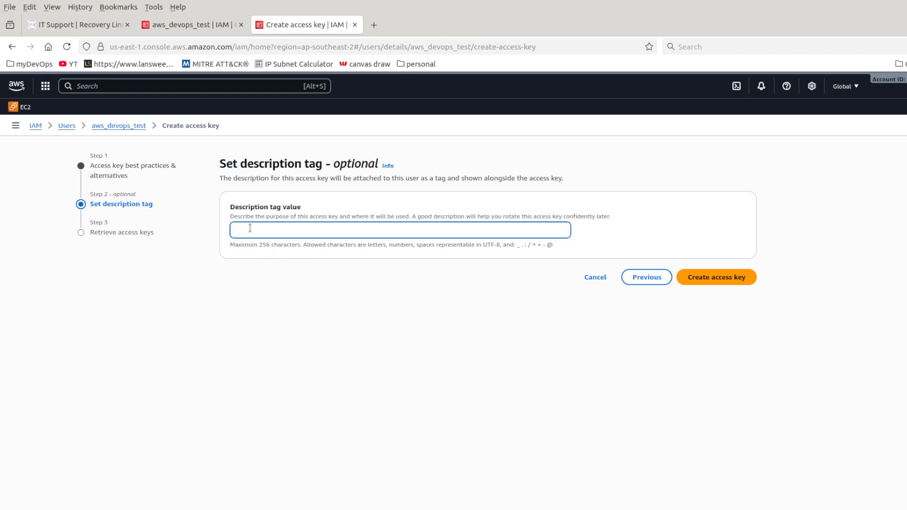
pyautogui.write('tes')
pyautogui.click(753, 278)
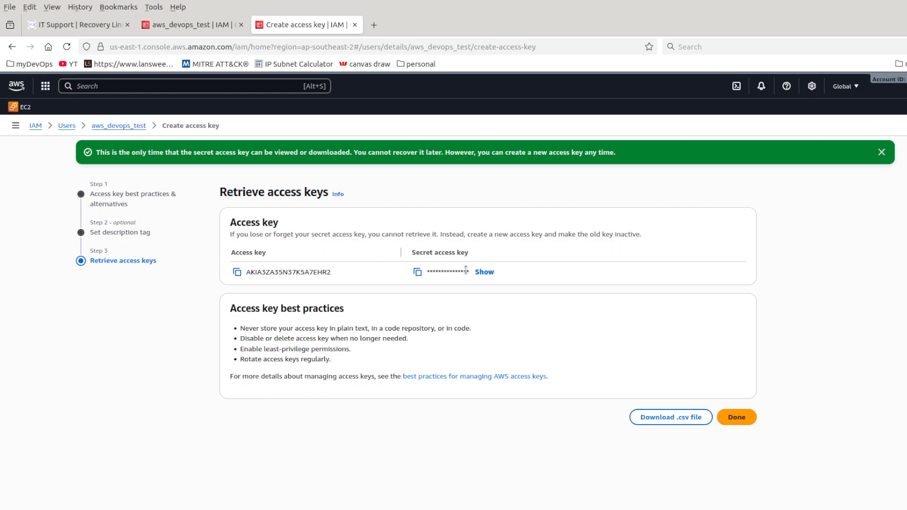
# Highlight the new access key ID, decline finishing without saving the secret, and download the credentials as a .csv file.
pyautogui.doubleClick(301, 269)
pyautogui.click(735, 418)
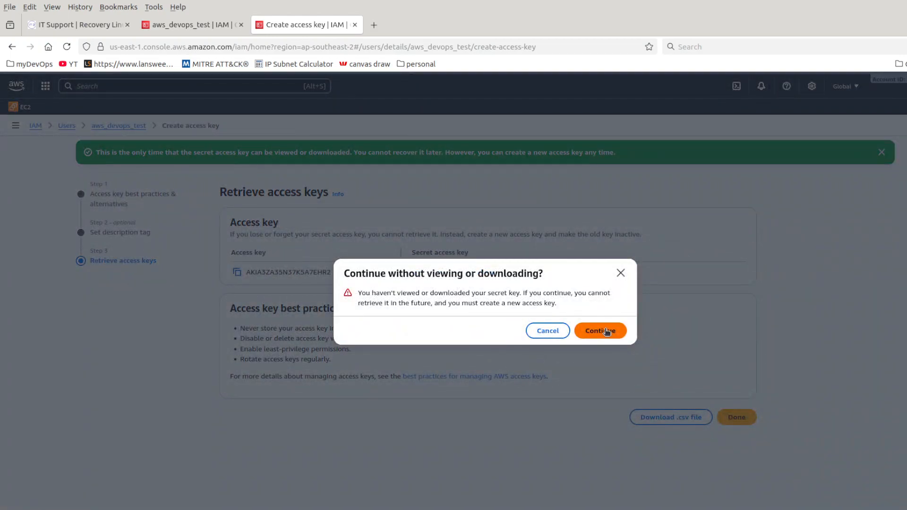
pyautogui.click(549, 331)
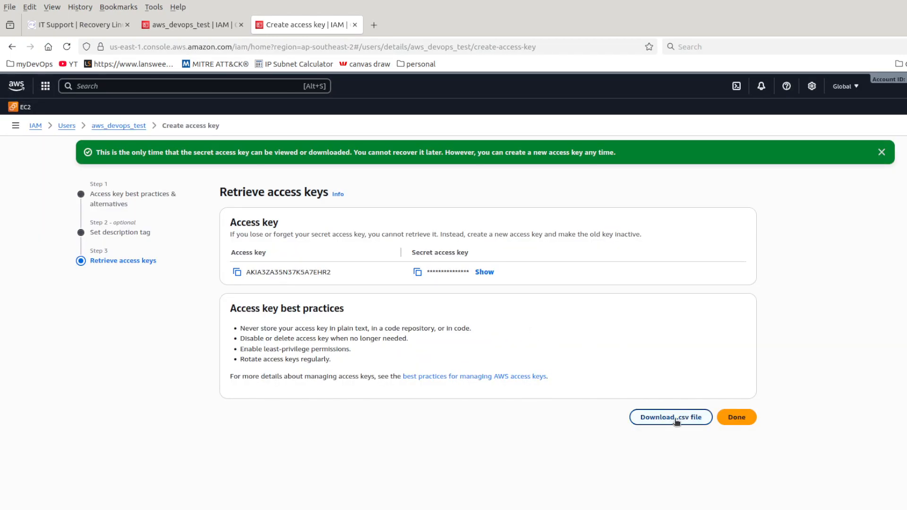
pyautogui.click(659, 414)
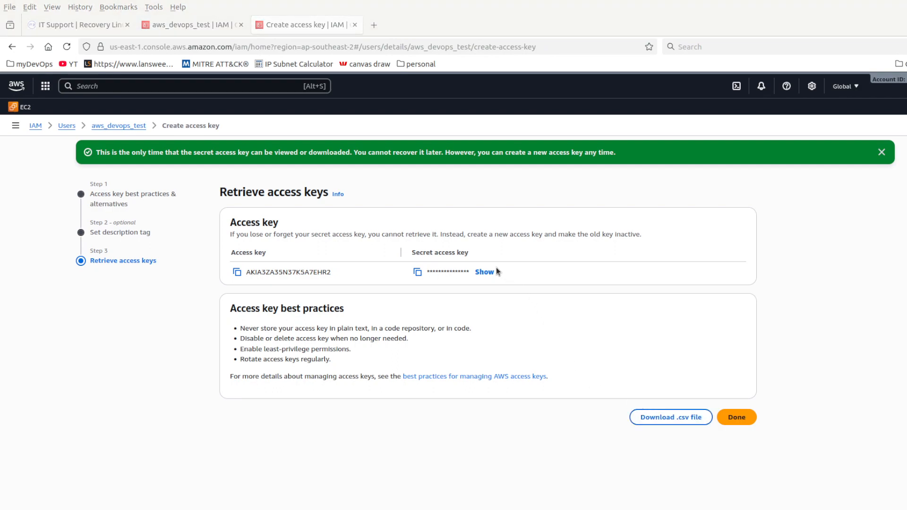
# Dismiss the secret access key notice and return to the aws_devops_test user's details page.
pyautogui.click(743, 422)
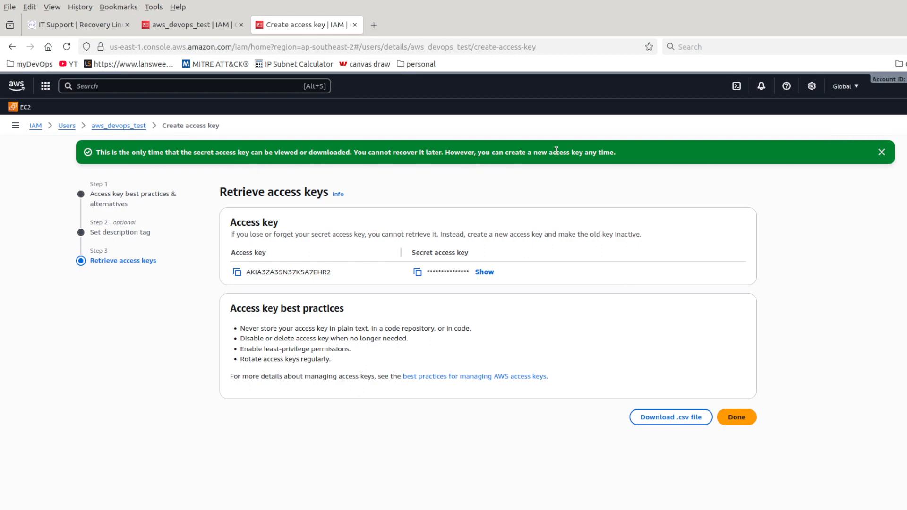
pyautogui.click(882, 153)
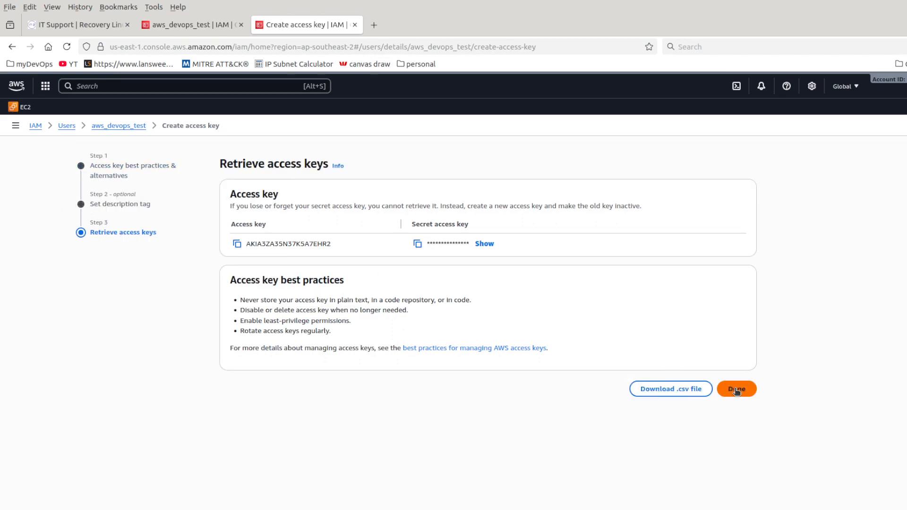
pyautogui.click(109, 126)
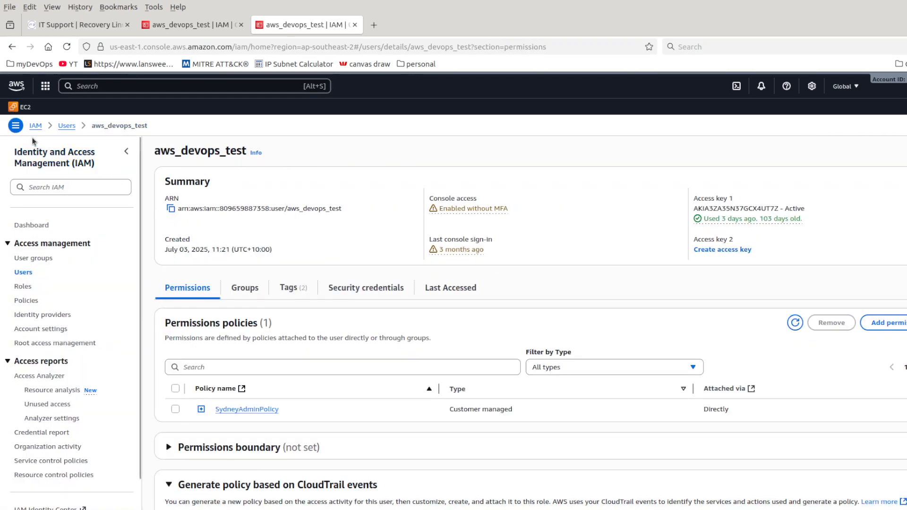
pyautogui.click(48, 47)
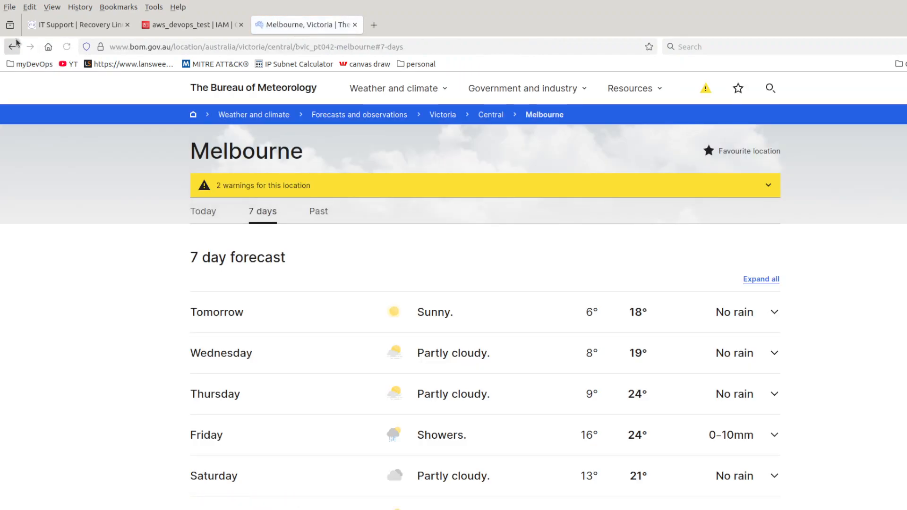
pyautogui.click(13, 46)
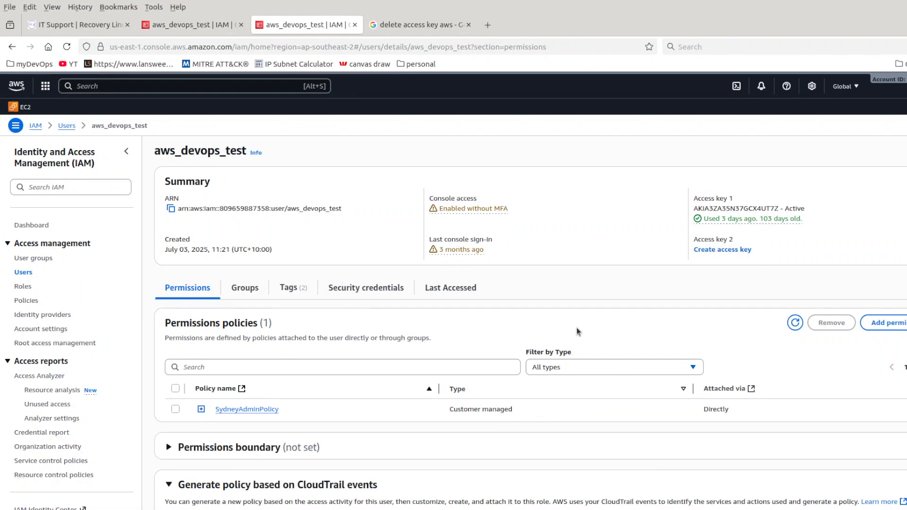
# Open SydneyAdminPolicy from the user's permissions policies and look over its JSON definition.
pyautogui.click(256, 411)
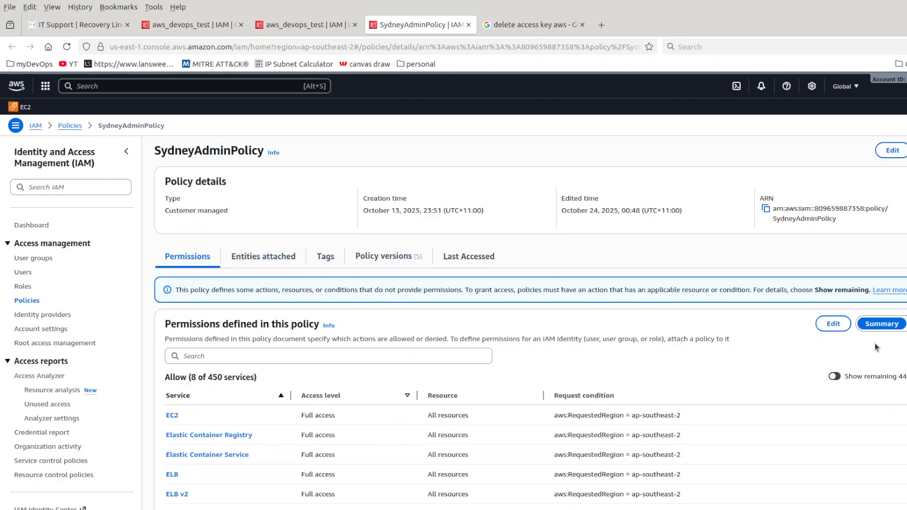
pyautogui.click(882, 323)
pyautogui.scroll(-3, 643, 349)
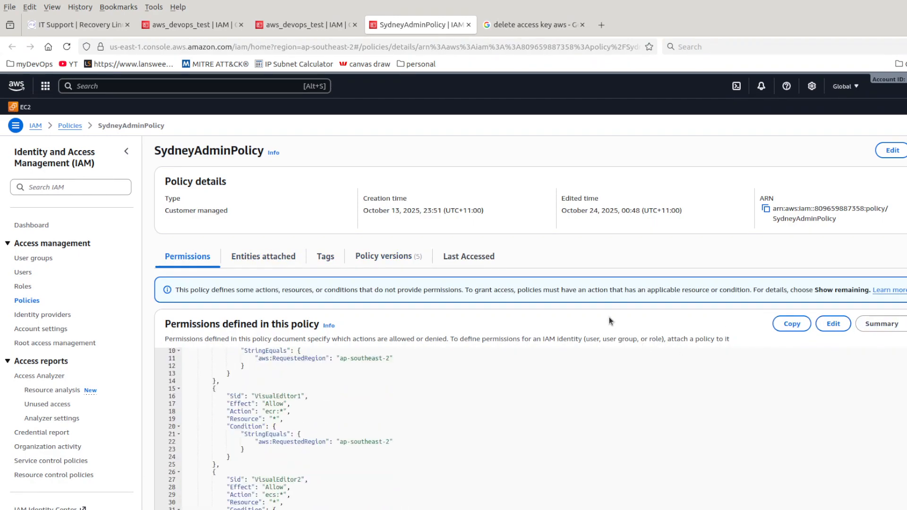
# Examine the allowed actions and requested-region conditions in SydneyAdminPolicy's JSON statements.
pyautogui.scroll(-4, 636, 184)
pyautogui.scroll(3, 520, 287)
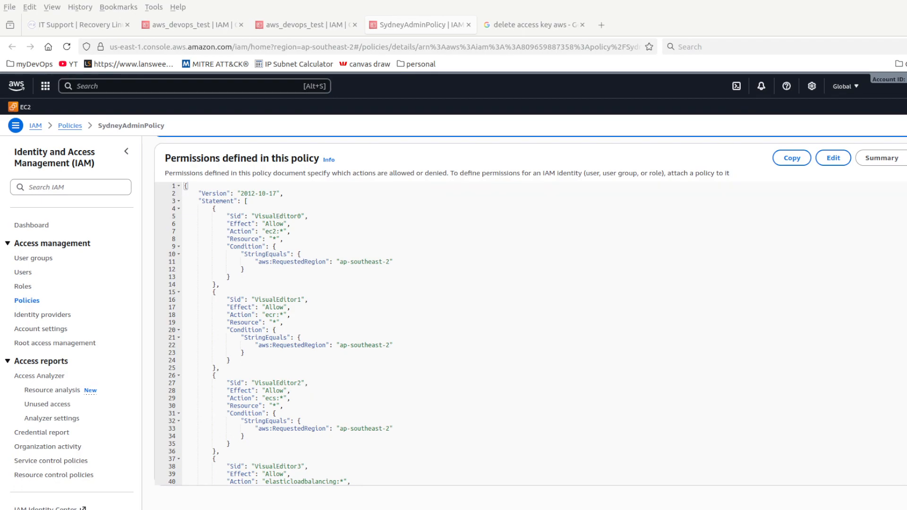
pyautogui.hotkey('alt', 'Tab')
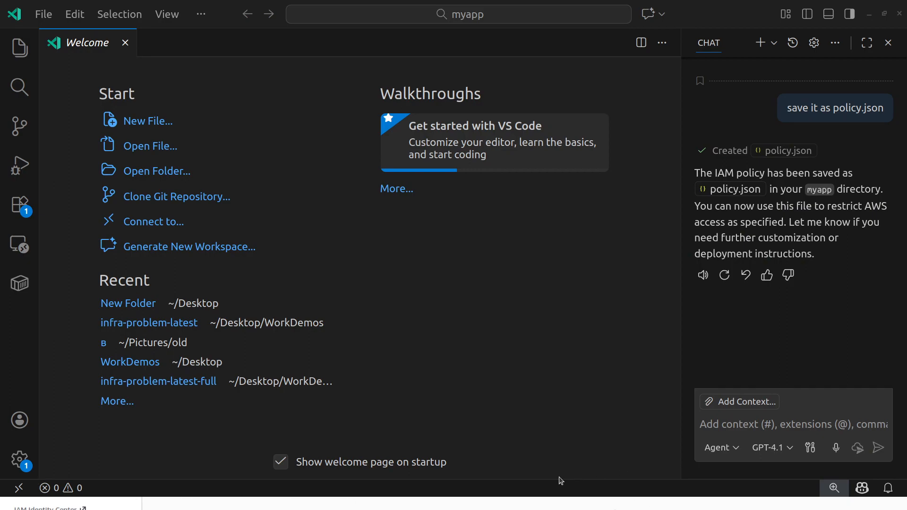
pyautogui.hotkey('alt', 'Tab')
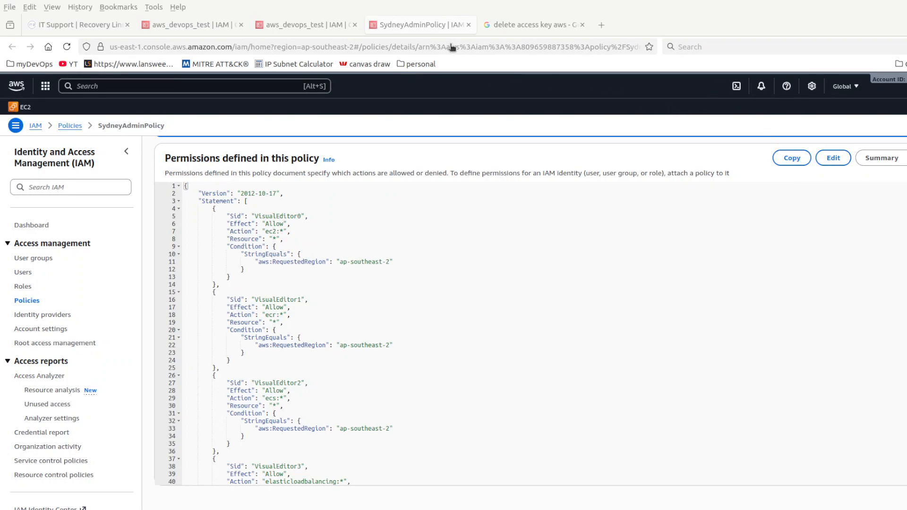
# Switch to VS Code and begin a chat prompt reading "create aws policy file my_security.json".
pyautogui.hotkey('alt', 'Tab')
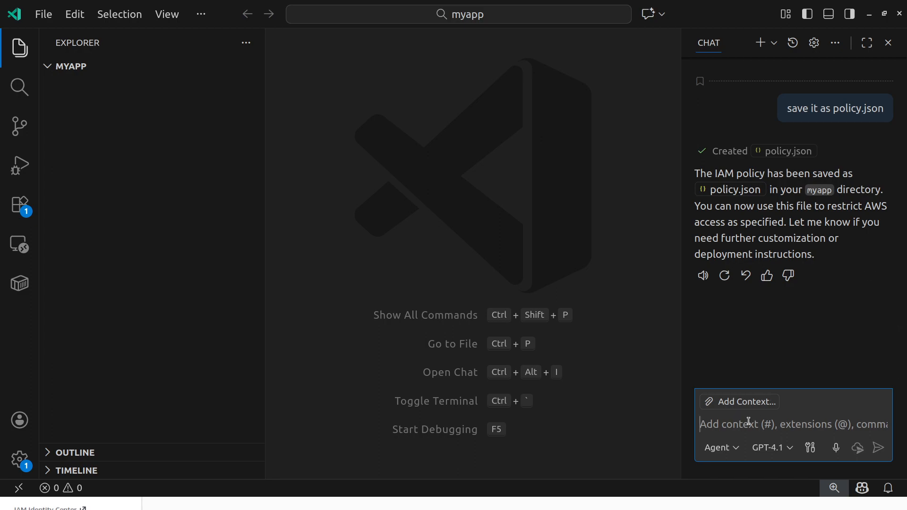
pyautogui.write('create ')
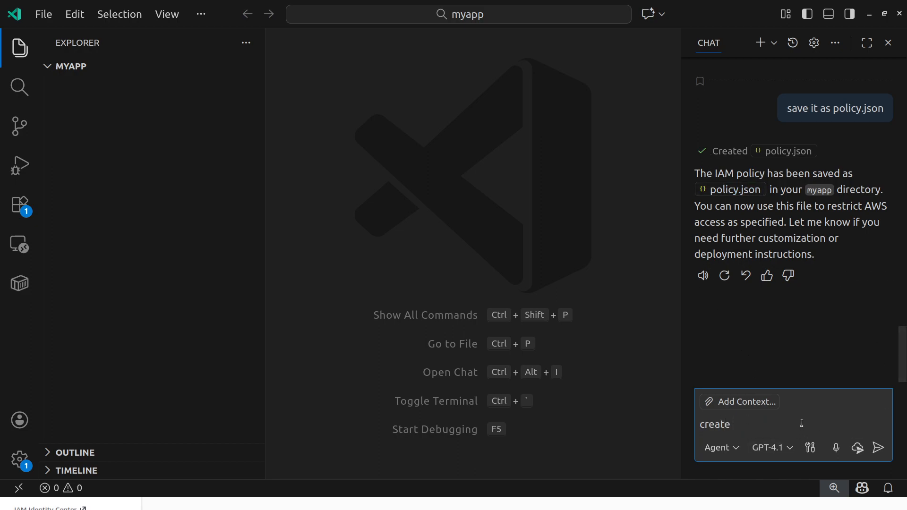
pyautogui.write('file')
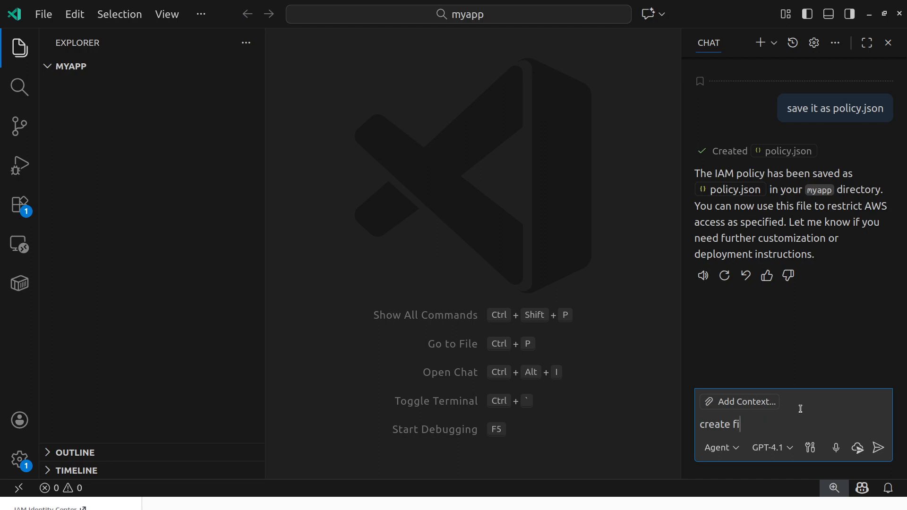
pyautogui.press('BackSpace')
pyautogui.press('BackSpace')
pyautogui.press('BackSpace')
pyautogui.press('BackSpace')
pyautogui.write('policy for')
pyautogui.press('Home')
pyautogui.press('Right')
pyautogui.press('Right')
pyautogui.press('Right')
pyautogui.press('Right')
pyautogui.press('Right')
pyautogui.press('Right')
pyautogui.write('aws')
pyautogui.press('BackSpace')
pyautogui.press('BackSpace')
pyautogui.press('BackSpace')
pyautogui.write('ile my_security.json')
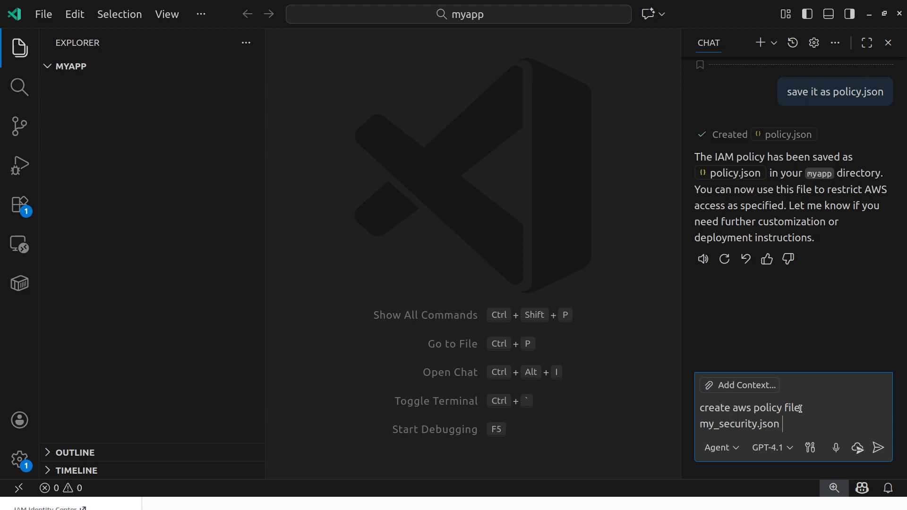
# Extend the prompt's opening line with "with following:" after the file name my_security.json.
pyautogui.write(' with following policy')
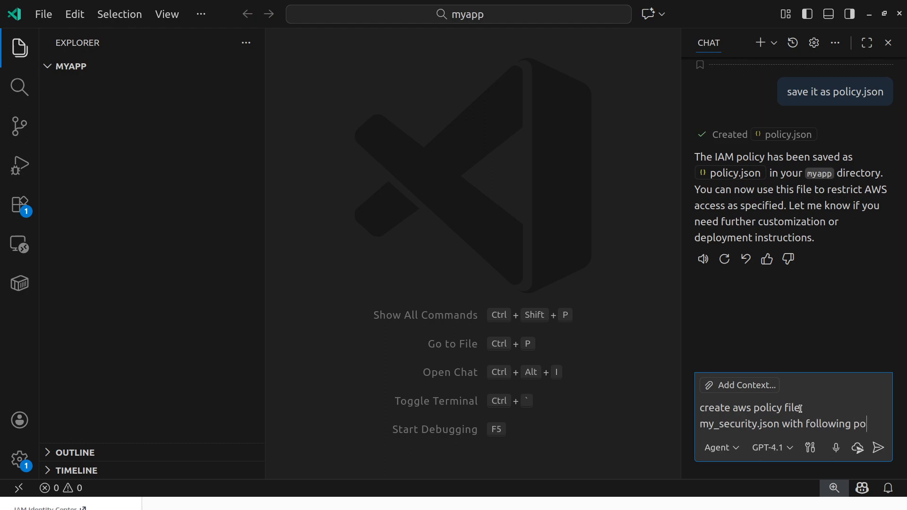
pyautogui.press('BackSpace')
pyautogui.press('BackSpace')
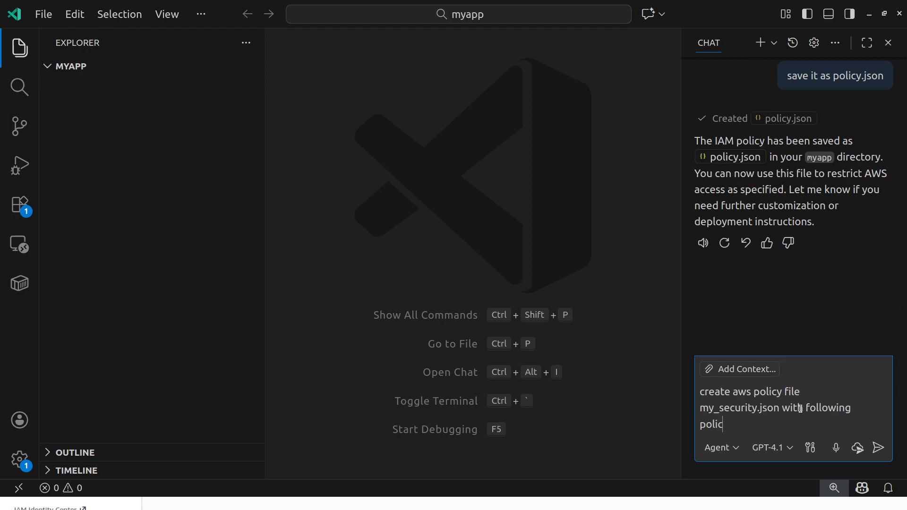
pyautogui.write('ies')
pyautogui.hotkey('shift', 'Left')
pyautogui.hotkey('shift', 'Left')
pyautogui.hotkey('shift', 'Left')
pyautogui.hotkey('shift', 'Left')
pyautogui.hotkey('shift', 'Left')
pyautogui.hotkey('shift', 'Left')
pyautogui.hotkey('shift', 'Left')
pyautogui.hotkey('shift', 'Left')
pyautogui.hotkey('shift', 'Left')
pyautogui.hotkey('shift', 'Left')
pyautogui.hotkey('shift', 'Left')
pyautogui.hotkey('shift', 'Left')
pyautogui.hotkey('shift', 'Right')
pyautogui.hotkey('shift', 'Right')
pyautogui.write(':')
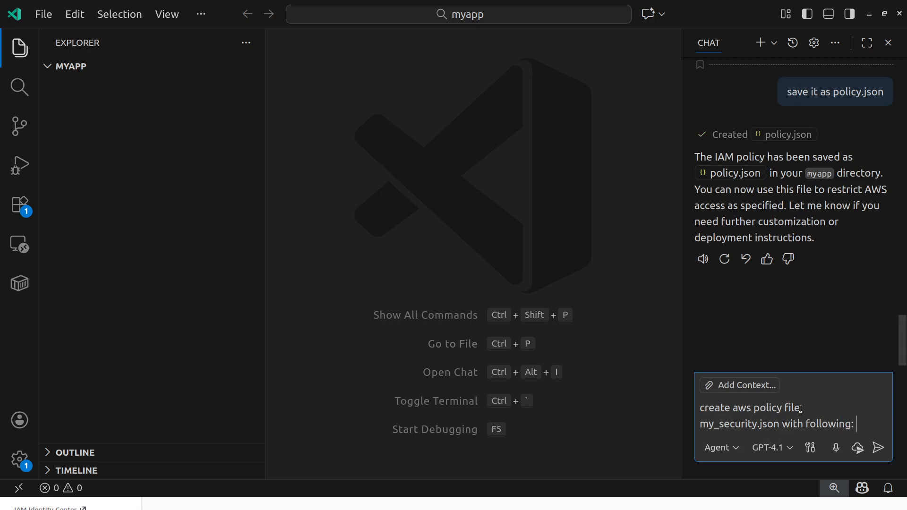
# Add a new prompt line reading "allow to deploy EC2 t2.micro instance in sydney only".
pyautogui.hotkey('shift', 'Return')
pyautogui.write('allow')
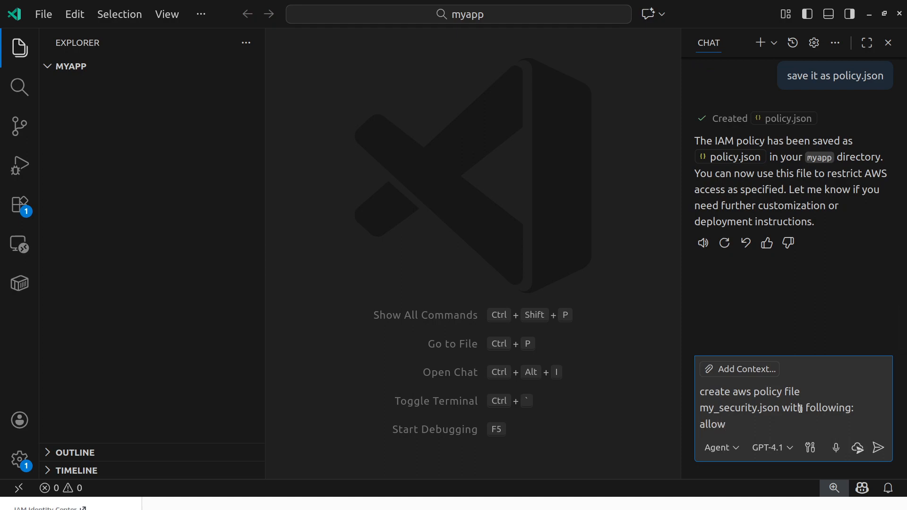
pyautogui.scroll(1, 800, 409)
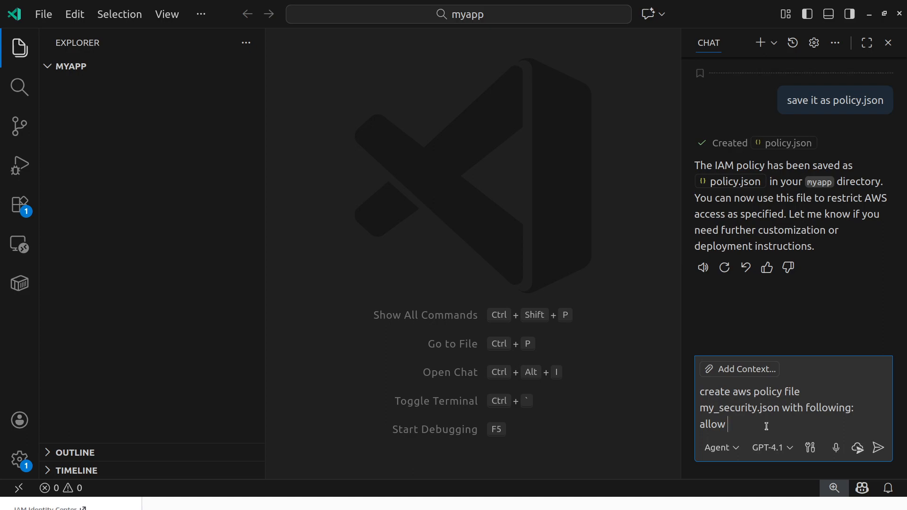
pyautogui.write('to dplo')
pyautogui.press('Left')
pyautogui.press('Left')
pyautogui.press('Left')
pyautogui.write('r')
pyautogui.press('BackSpace')
pyautogui.write('e')
pyautogui.press('End')
pyautogui.write('y EC2 t2.micro instance in')
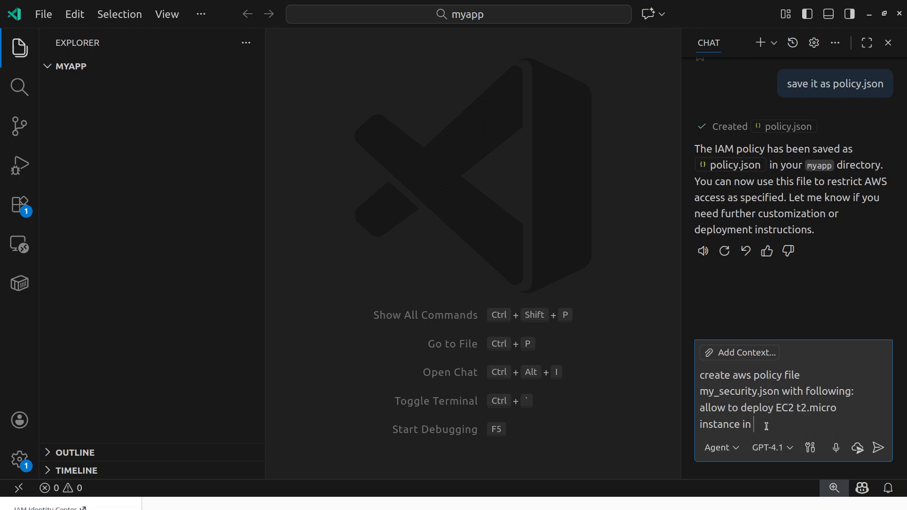
pyautogui.write('sydney only')
# Add the prompt line "allow to set gateways , use load balancer , ecs and ecr in the best practices way".
pyautogui.hotkey('shift', 'Return')
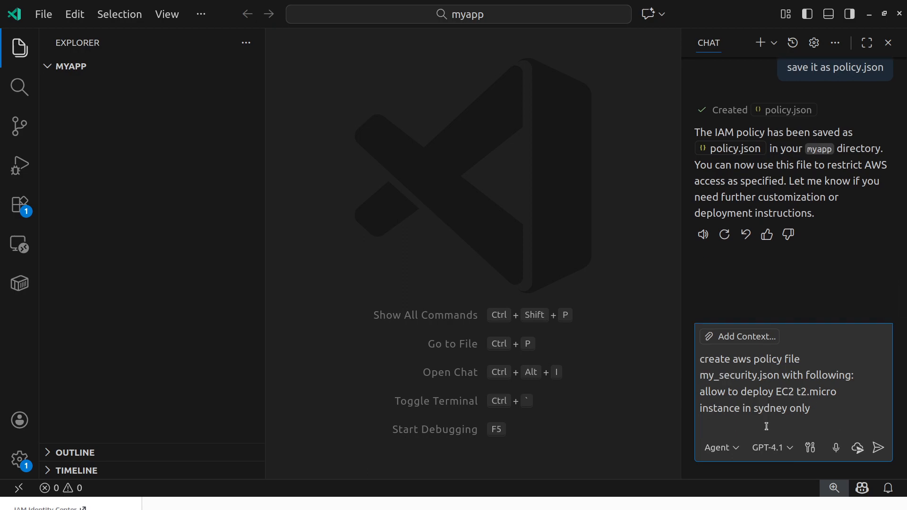
pyautogui.write('allow to setgateways , use loa')
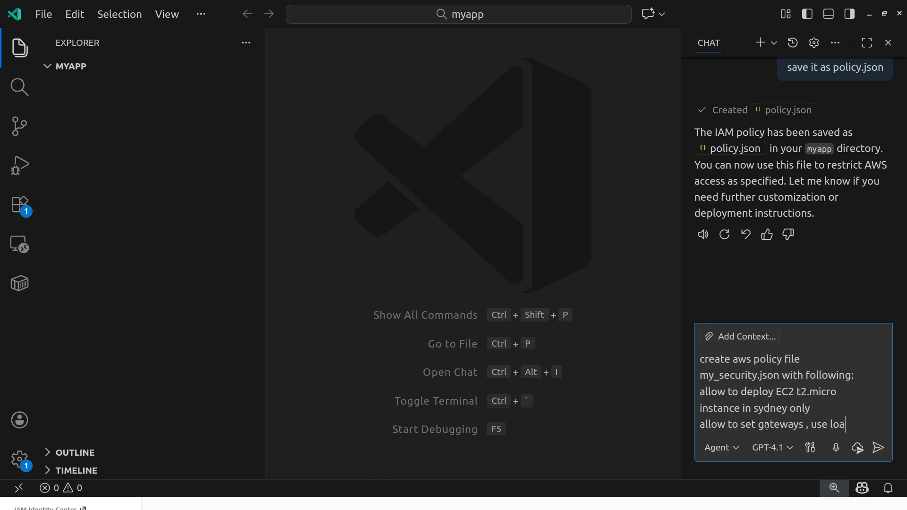
pyautogui.write('d balancer ')
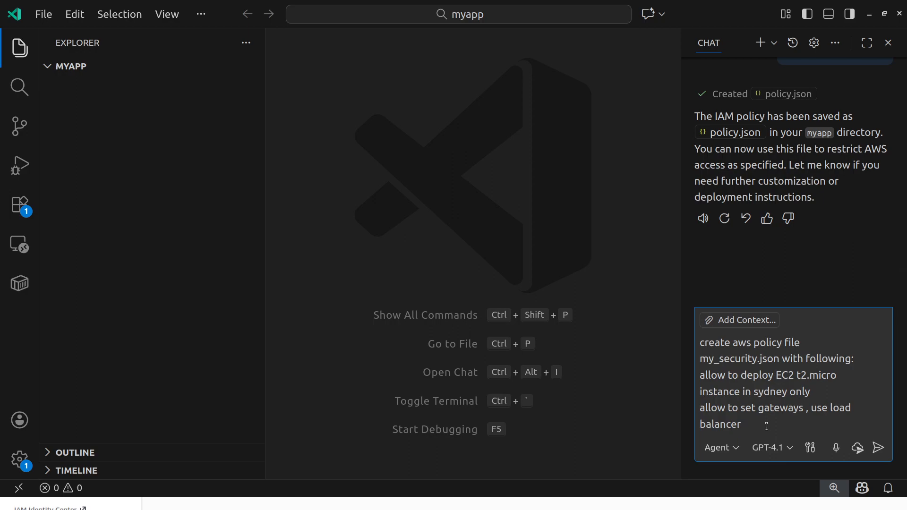
pyautogui.write(', ecs and ecr')
pyautogui.write('in the best practices way')
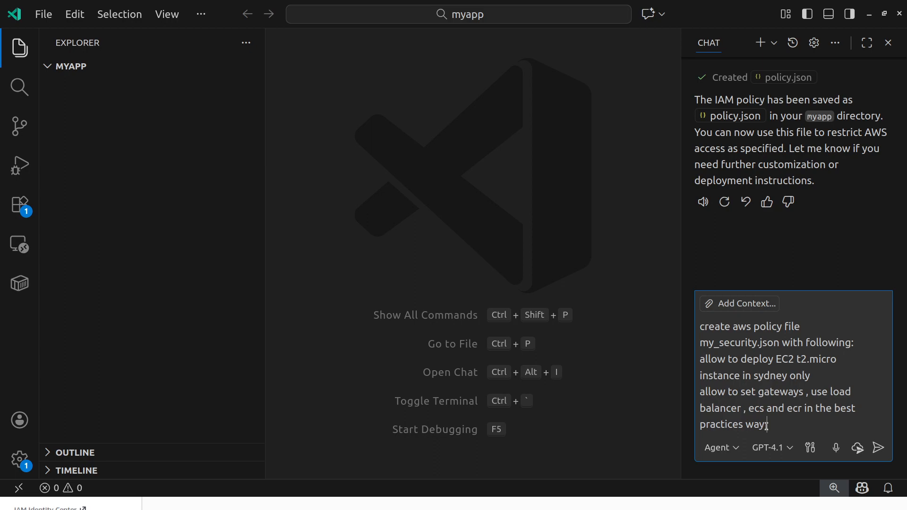
# Add the line "make sure nothing can be done anywhere but in sydney geo location" and submit the prompt.
pyautogui.hotkey('shift', 'Return')
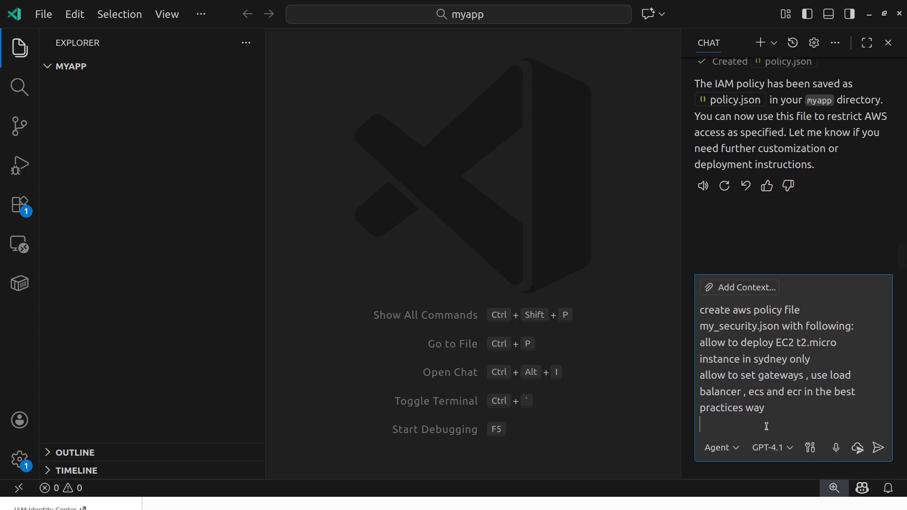
pyautogui.write('make sure nothing can be done anywher')
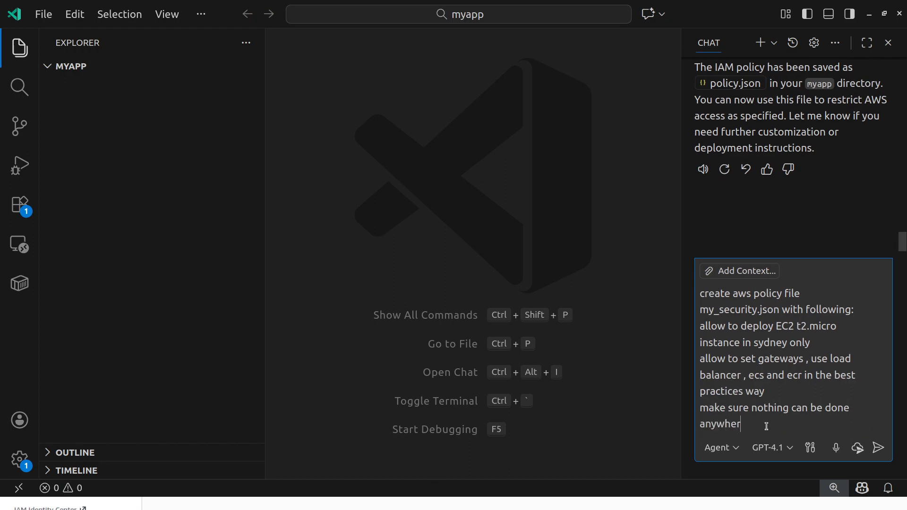
pyautogui.write('e but in sydney ')
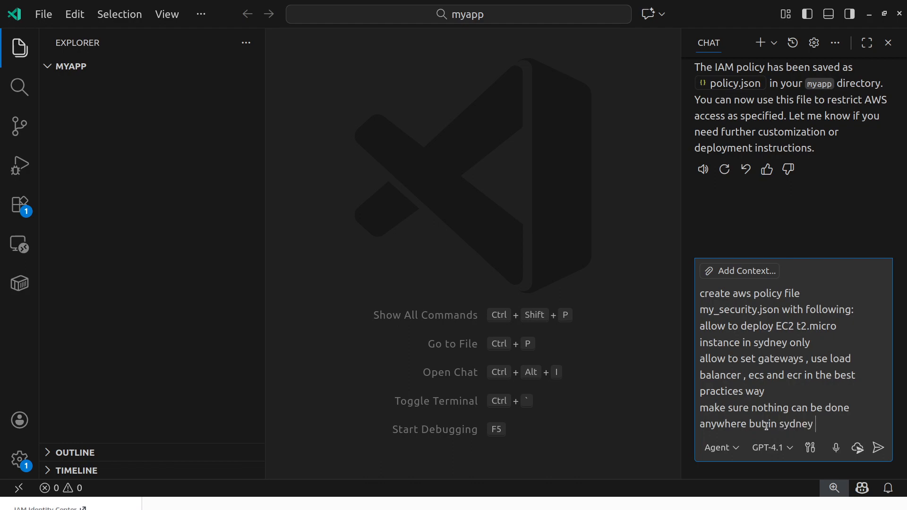
pyautogui.write('geo location')
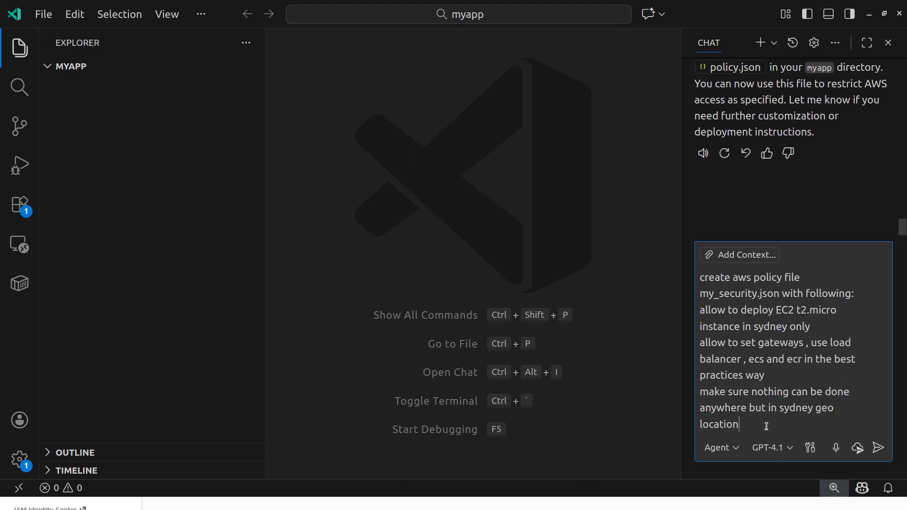
pyautogui.press('Return')
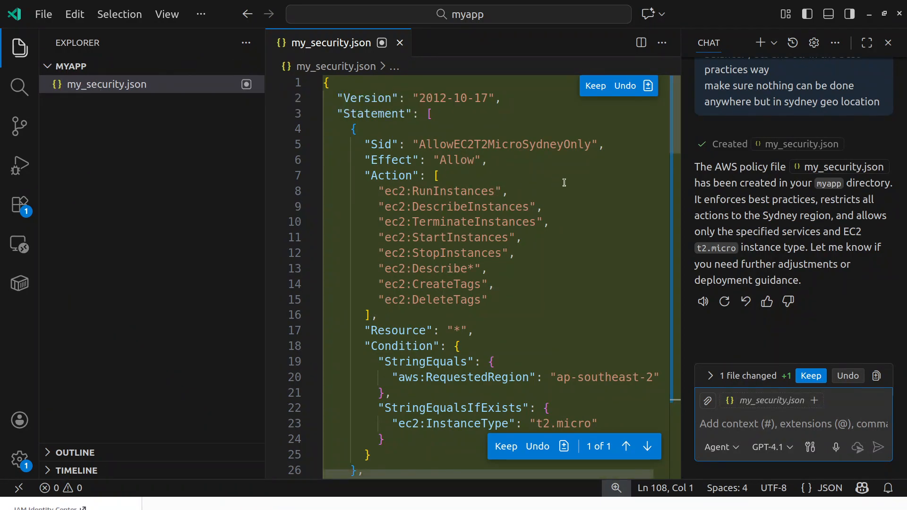
# Keep the generated my_security.json and check its EC2 statement's Sid, requested region and instance type.
pyautogui.click(504, 443)
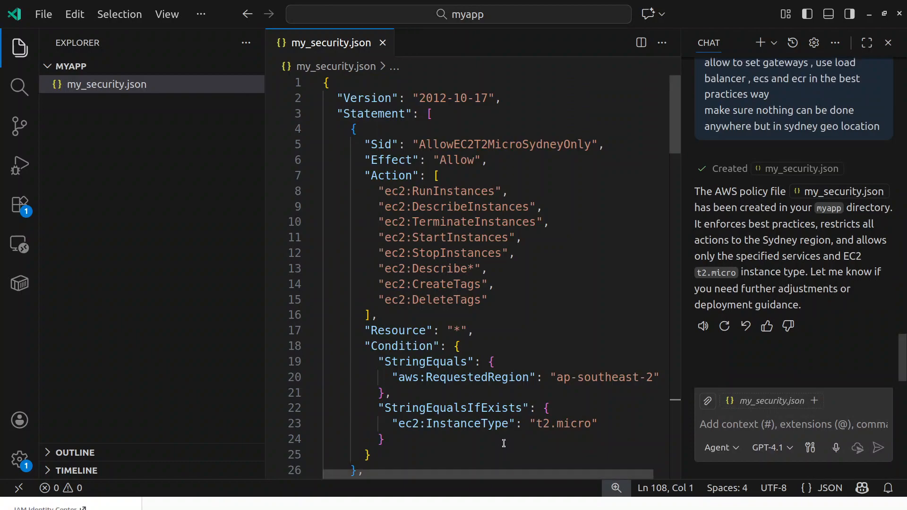
pyautogui.scroll(-3, 562, 226)
pyautogui.scroll(3, 563, 225)
pyautogui.doubleClick(500, 145)
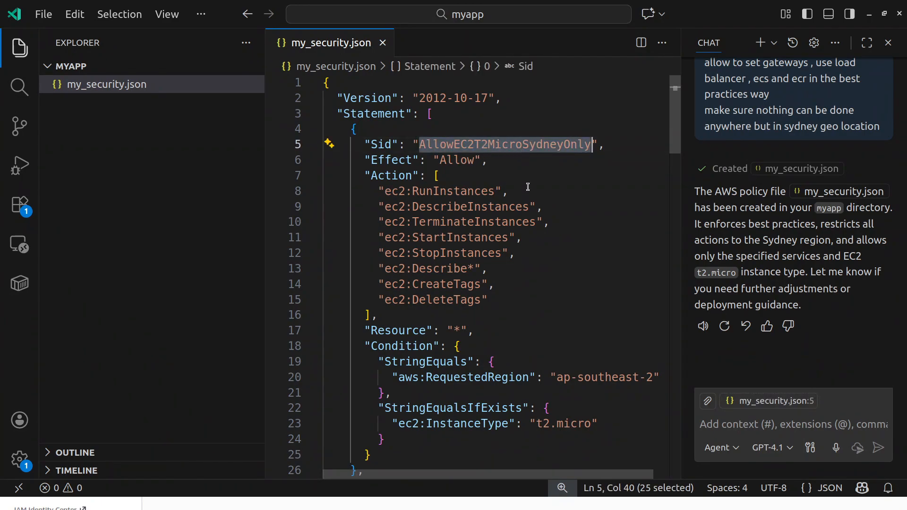
pyautogui.click(605, 377)
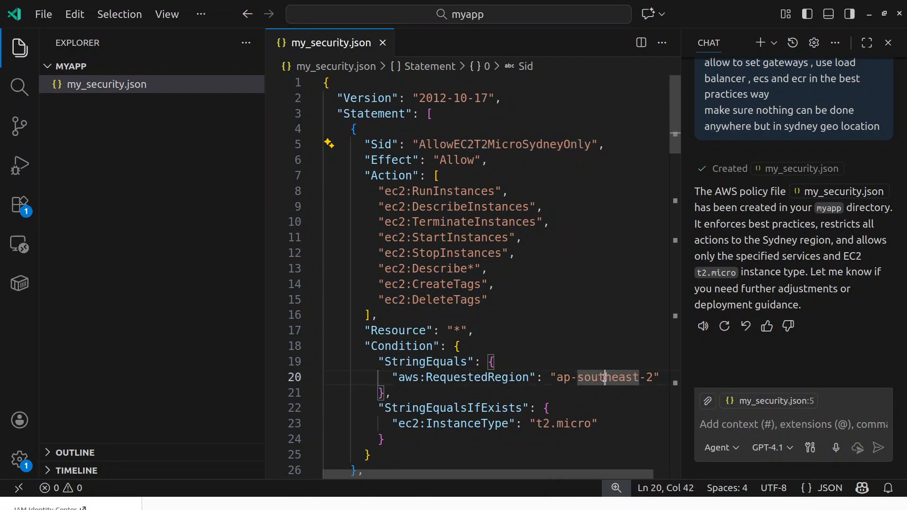
pyautogui.doubleClick(606, 378)
pyautogui.click(573, 424)
pyautogui.doubleClick(573, 424)
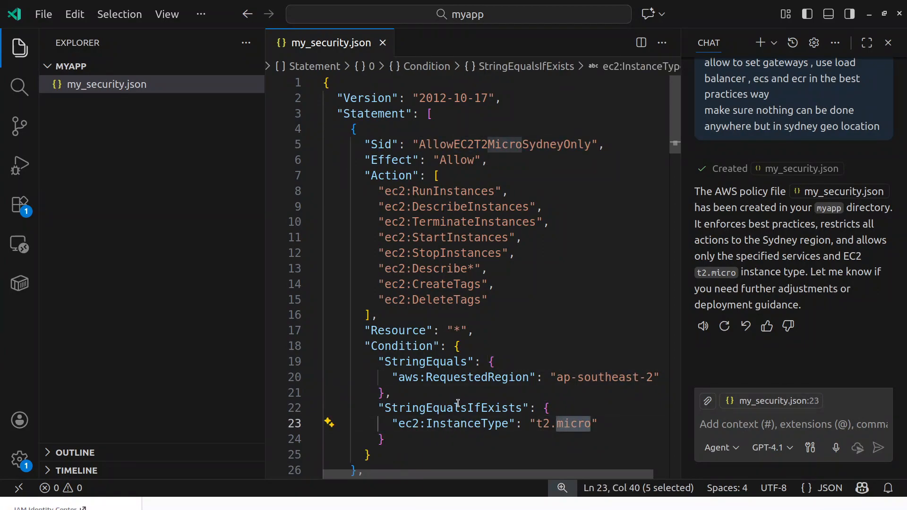
pyautogui.doubleClick(614, 378)
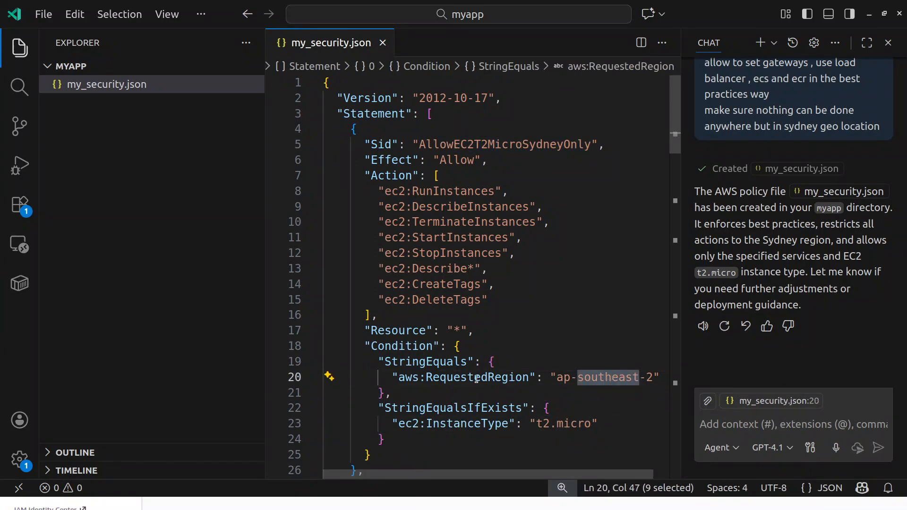
# Examine the VPC gateway, load balancer and ECR statements and their region conditions in my_security.json.
pyautogui.scroll(-4, 560, 336)
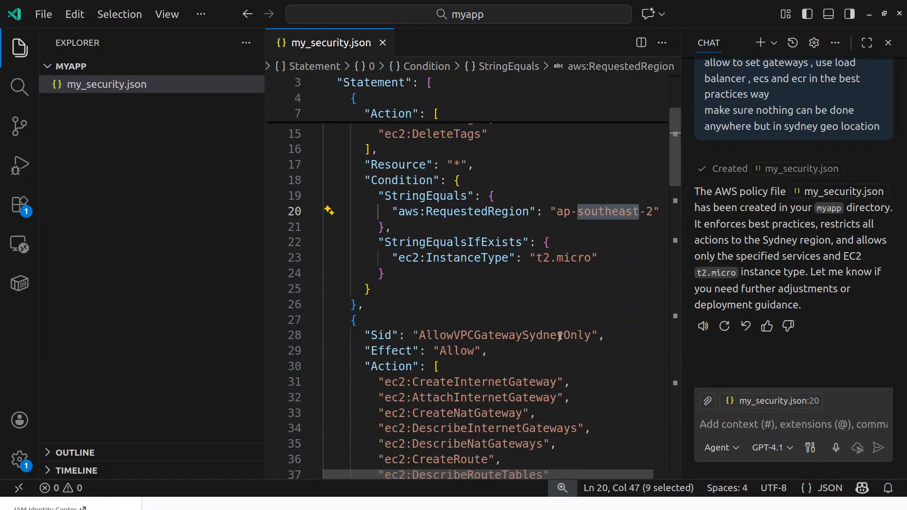
pyautogui.scroll(-3, 560, 336)
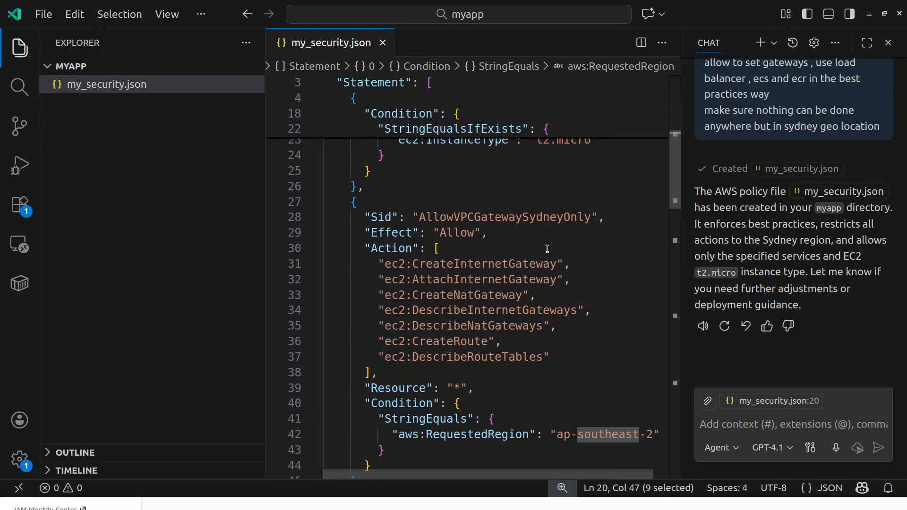
pyautogui.scroll(-2, 554, 248)
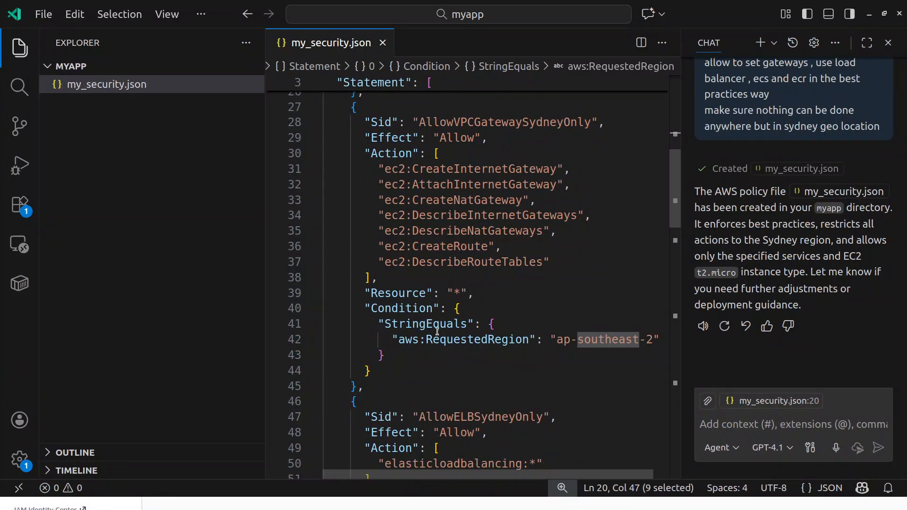
pyautogui.scroll(-4, 467, 248)
pyautogui.scroll(-2, 476, 281)
pyautogui.scroll(-2, 486, 265)
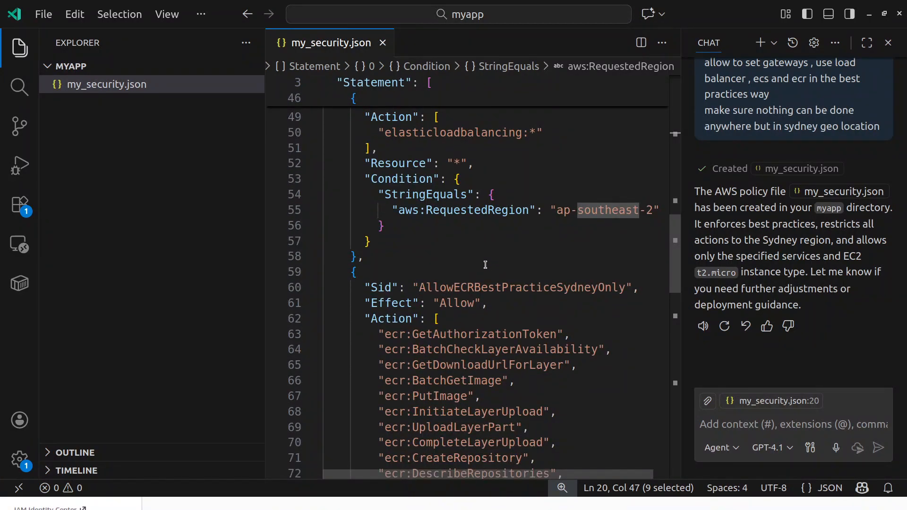
pyautogui.scroll(1, 485, 264)
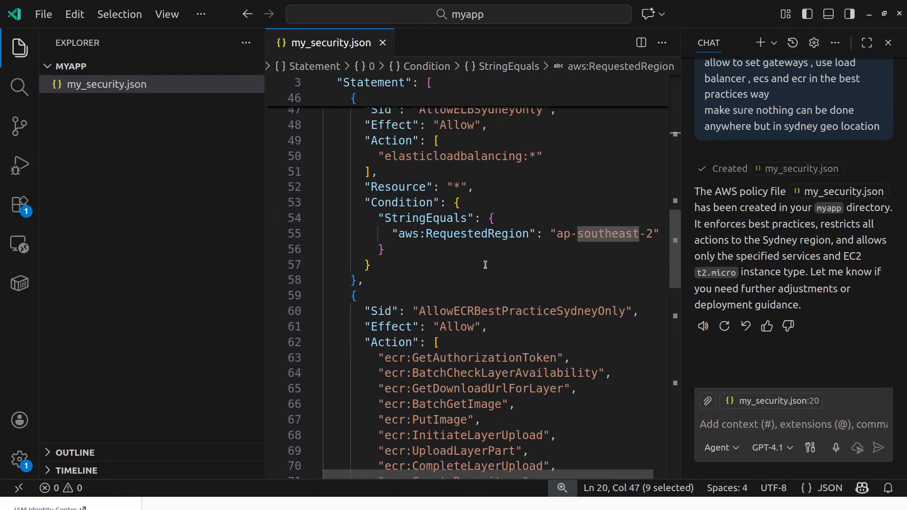
pyautogui.scroll(-3, 482, 263)
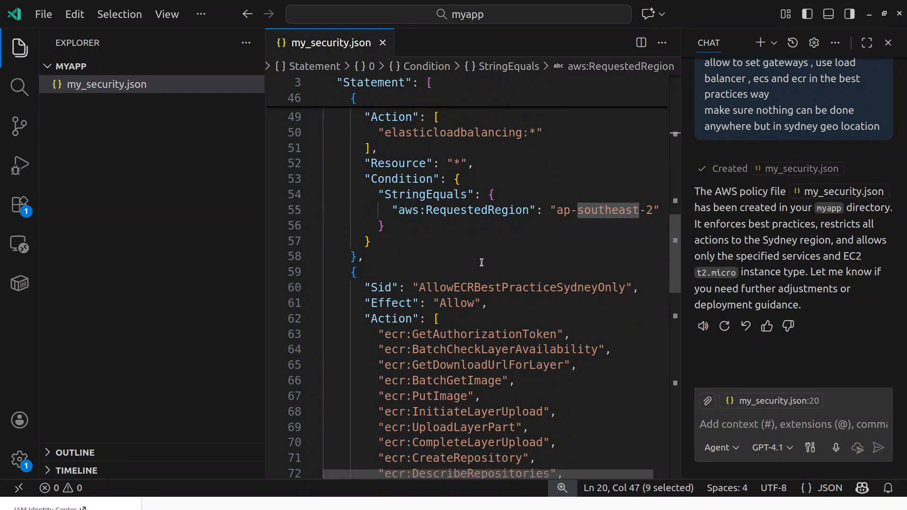
pyautogui.scroll(-3, 481, 263)
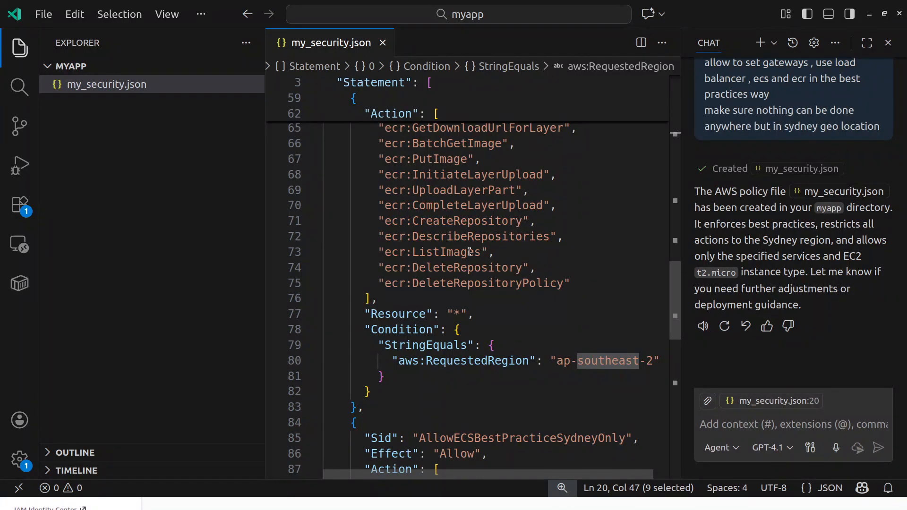
pyautogui.scroll(2, 517, 241)
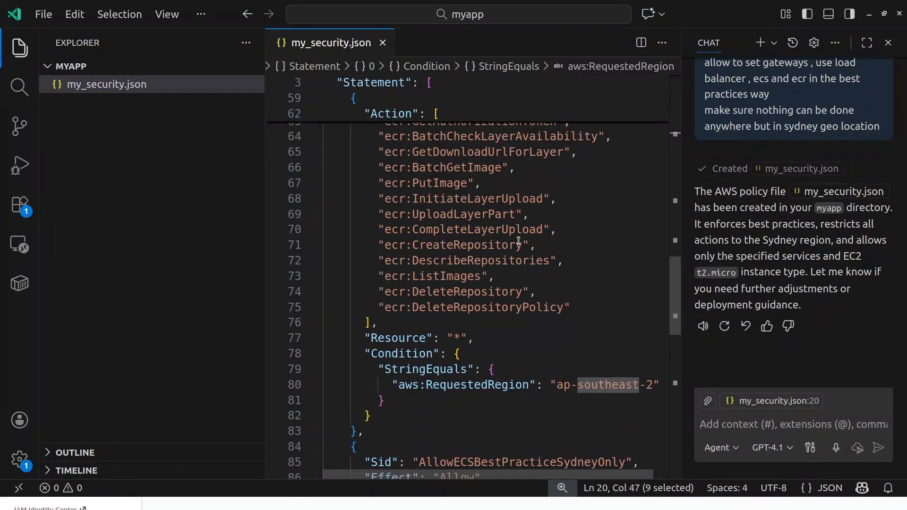
# Examine the ECR statement's effect, its list of allowed actions and its region condition in my_security.json.
pyautogui.scroll(1, 518, 241)
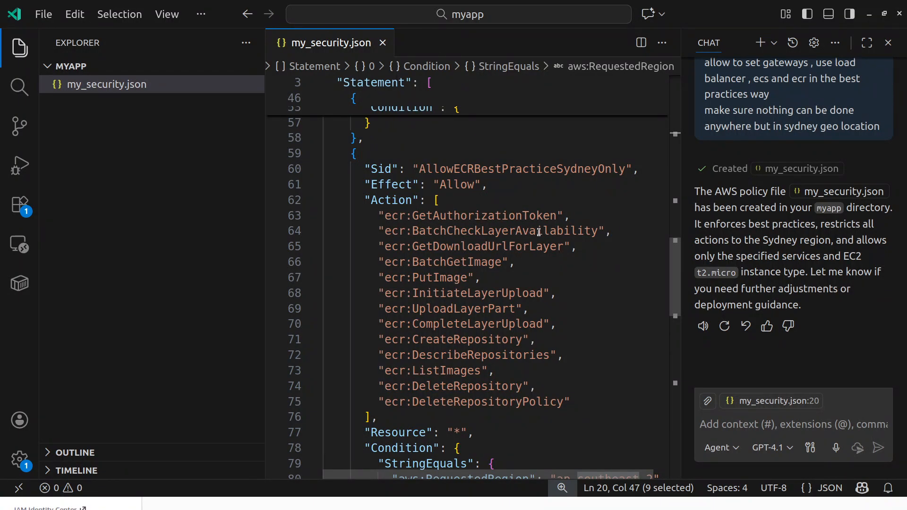
pyautogui.doubleClick(466, 184)
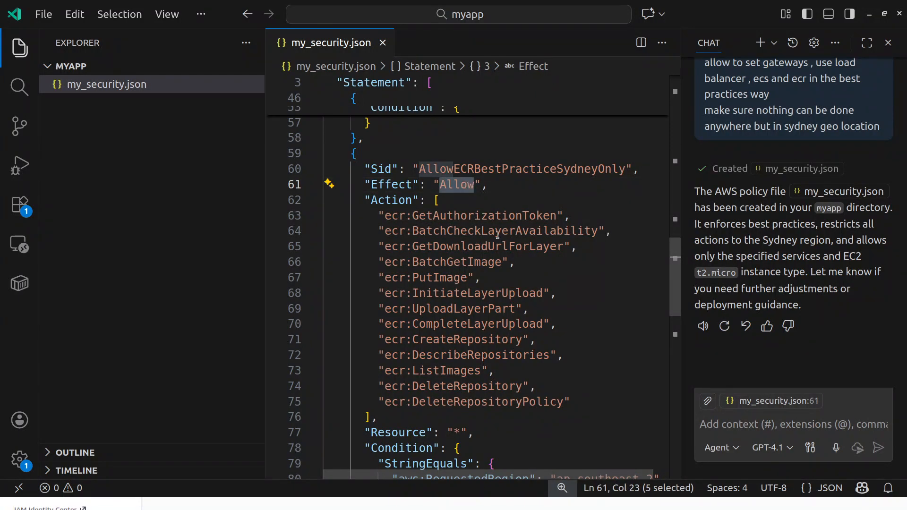
pyautogui.click(498, 233)
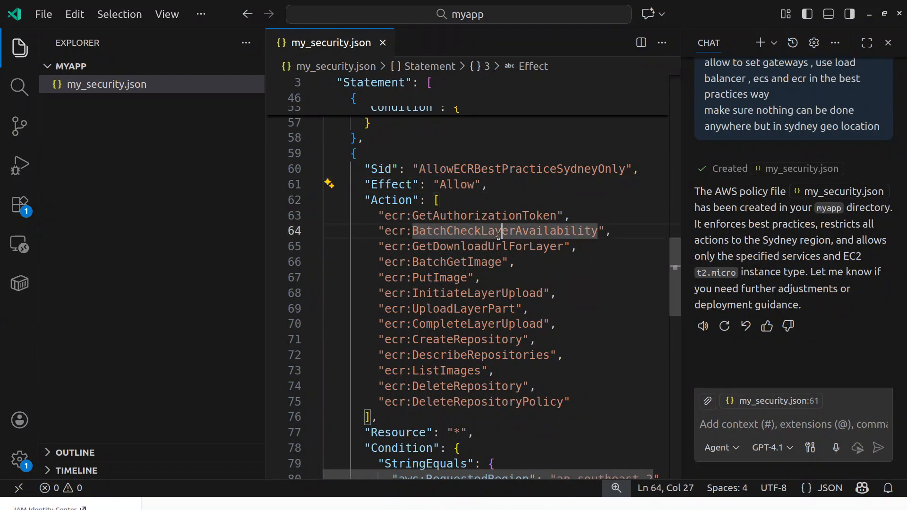
pyautogui.click(444, 185)
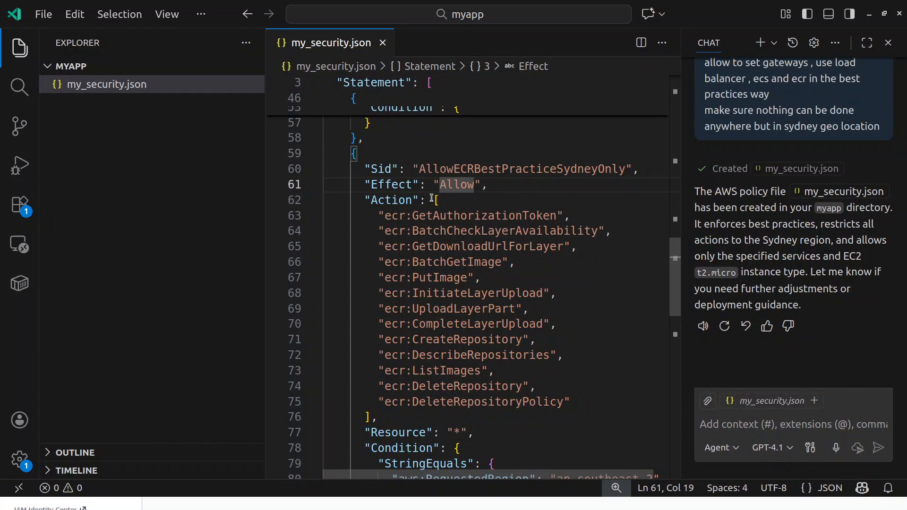
pyautogui.scroll(-1, 466, 189)
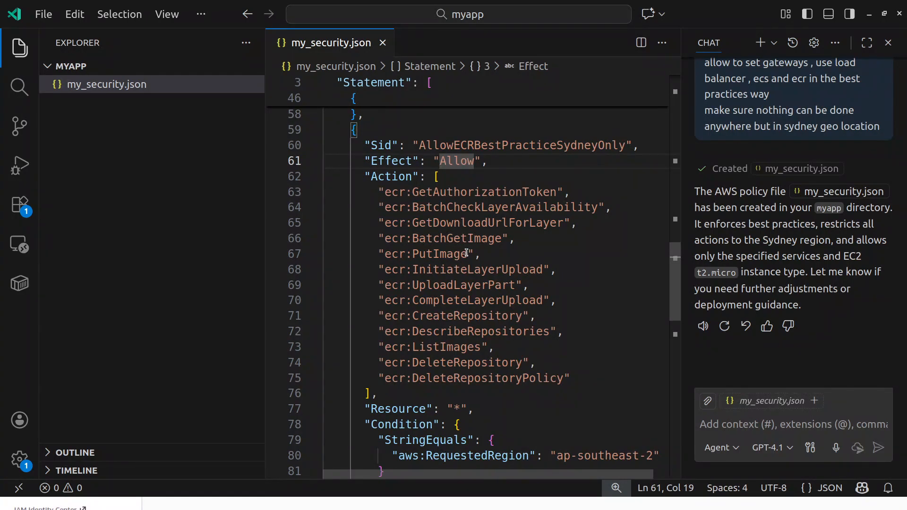
pyautogui.scroll(-1, 479, 244)
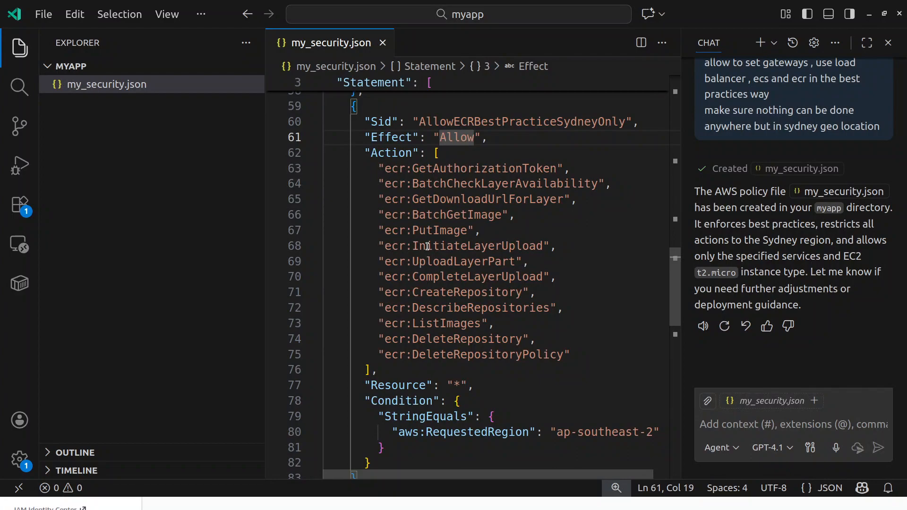
pyautogui.scroll(-3, 428, 237)
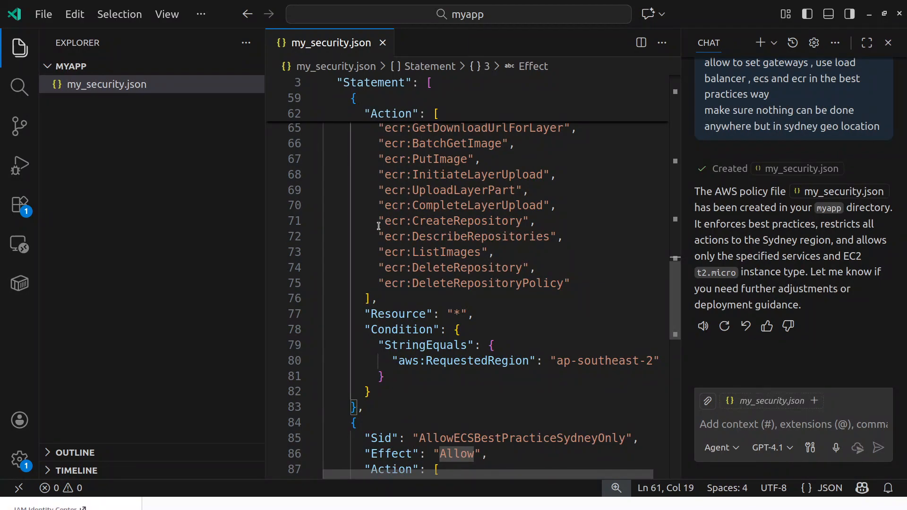
# Remove the "ecr:DeleteRepository" line from the ECR statement's actions.
pyautogui.moveTo(378, 268); pyautogui.dragTo(562, 268)
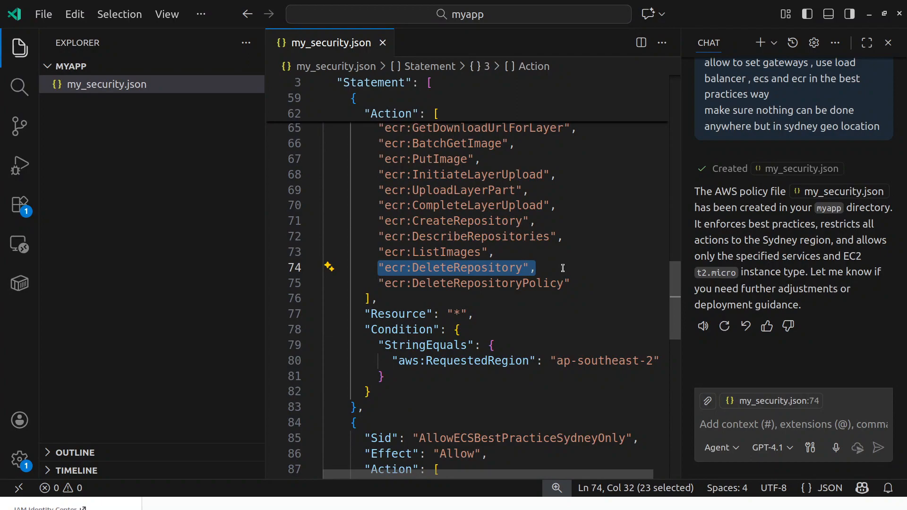
pyautogui.press('Delete')
pyautogui.press('Delete')
pyautogui.press('Delete')
pyautogui.press('Delete')
pyautogui.press('Delete')
pyautogui.press('Delete')
pyautogui.press('Delete')
pyautogui.press('Delete')
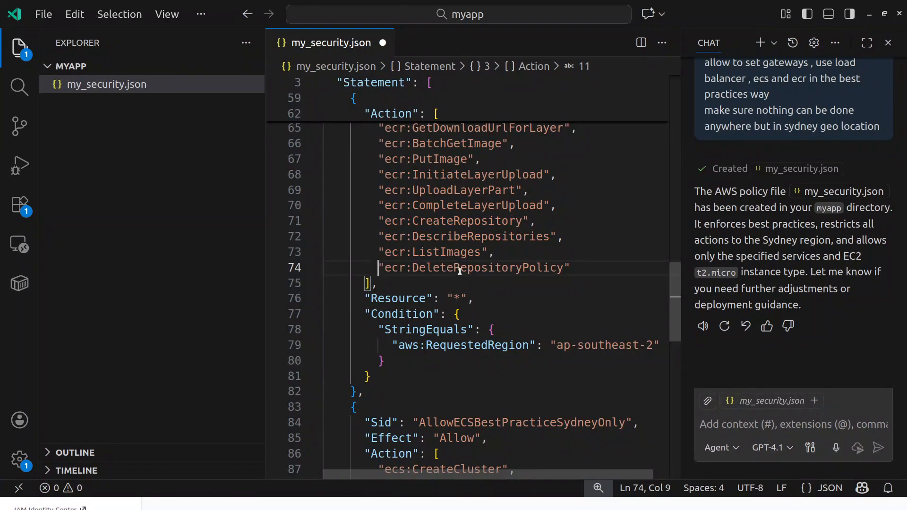
# Remove "ecr:DeleteRepositoryPolicy" from the ECR actions, along with its leftover blank line and the trailing comma after "ecr:ListImages".
pyautogui.keyDown('shift'); pyautogui.click(571, 268); pyautogui.keyUp('shift')
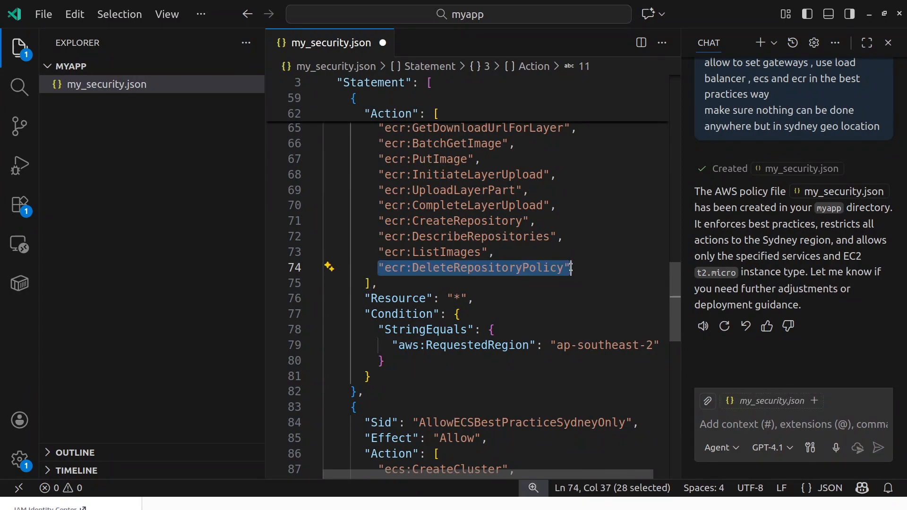
pyautogui.press('BackSpace')
pyautogui.press('BackSpace')
pyautogui.press('BackSpace')
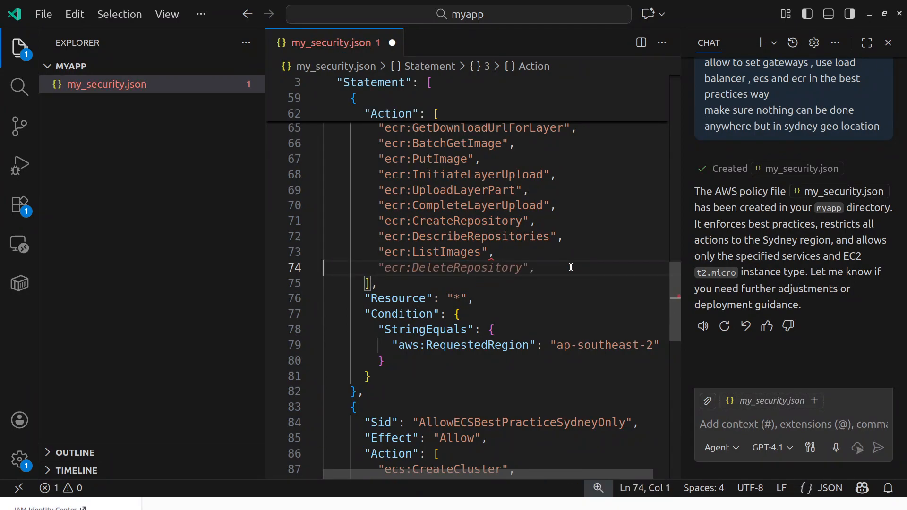
pyautogui.click(535, 248)
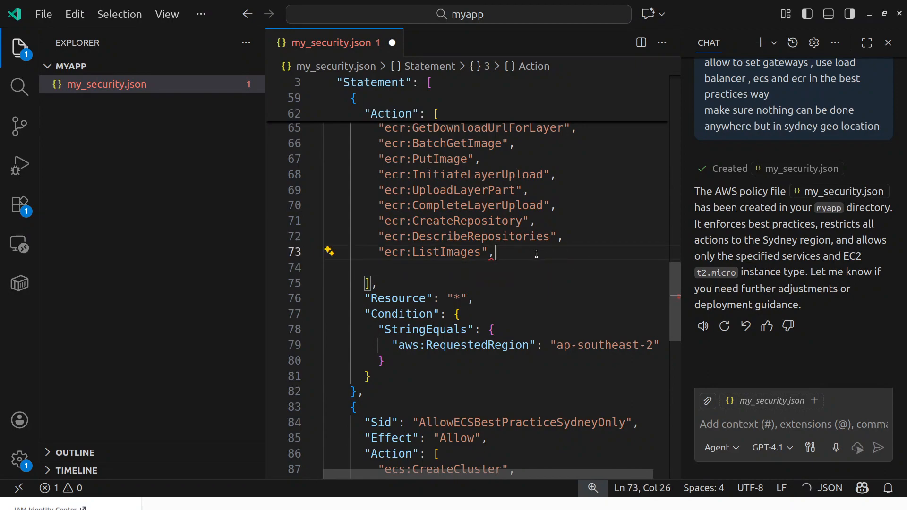
pyautogui.press('BackSpace')
pyautogui.click(429, 270)
pyautogui.press('BackSpace')
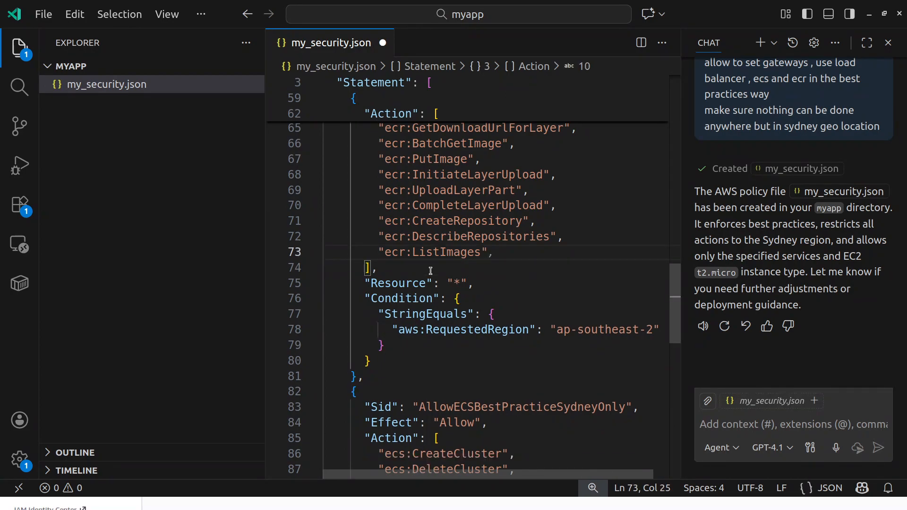
# Examine the ECS statement's allowed actions and region condition at the end of my_security.json.
pyautogui.scroll(-3, 431, 271)
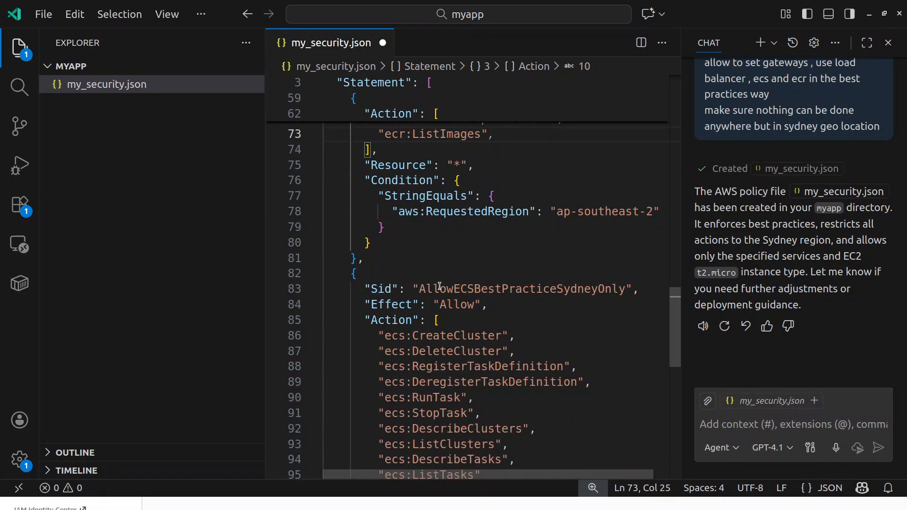
pyautogui.scroll(-2, 439, 286)
pyautogui.scroll(-4, 440, 280)
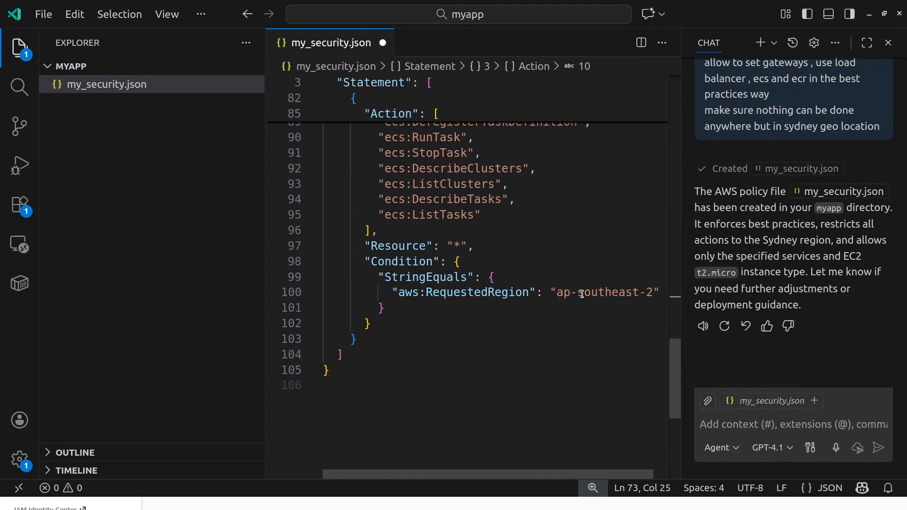
pyautogui.scroll(7, 569, 316)
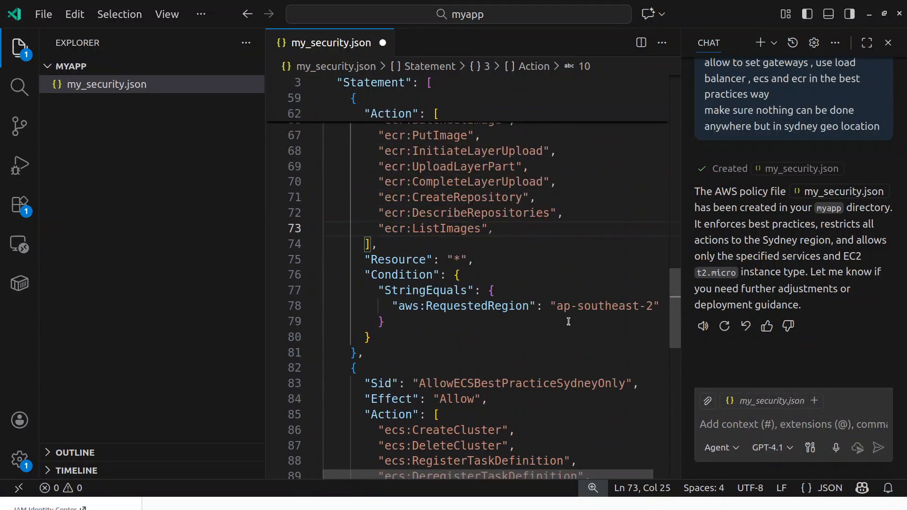
# Remove the "ec2:DescribeInstances" line from the EC2 statement's actions, keeping "ec2:Describe*", and switch to the browser window showing it2you.com.au.
pyautogui.moveTo(674, 298); pyautogui.dragTo(690, 80)
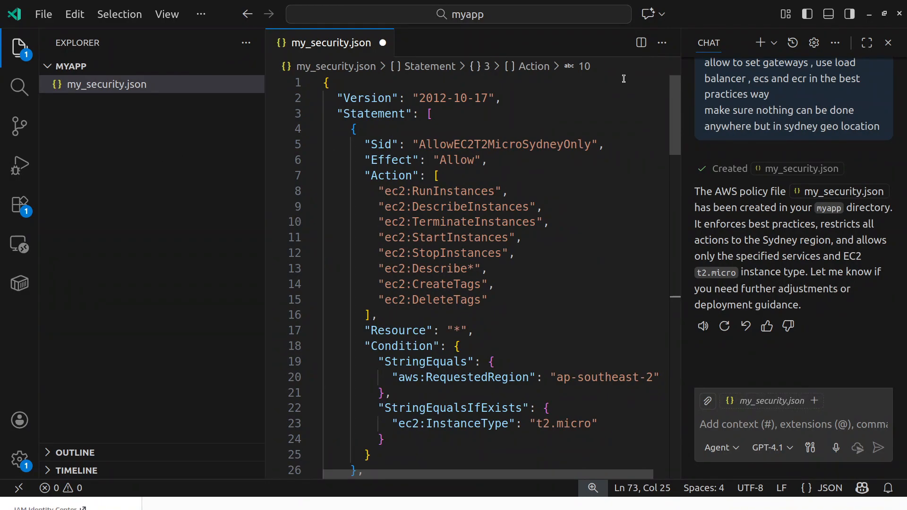
pyautogui.doubleClick(439, 268)
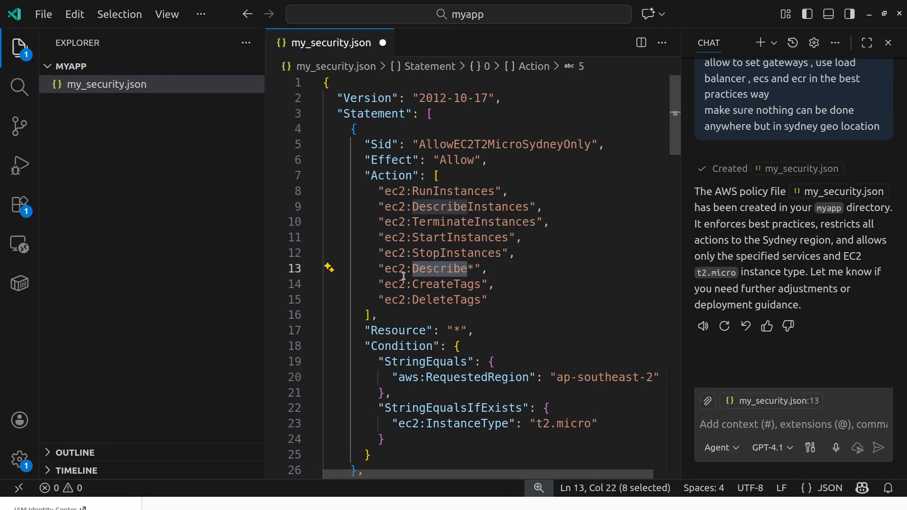
pyautogui.tripleClick(429, 205)
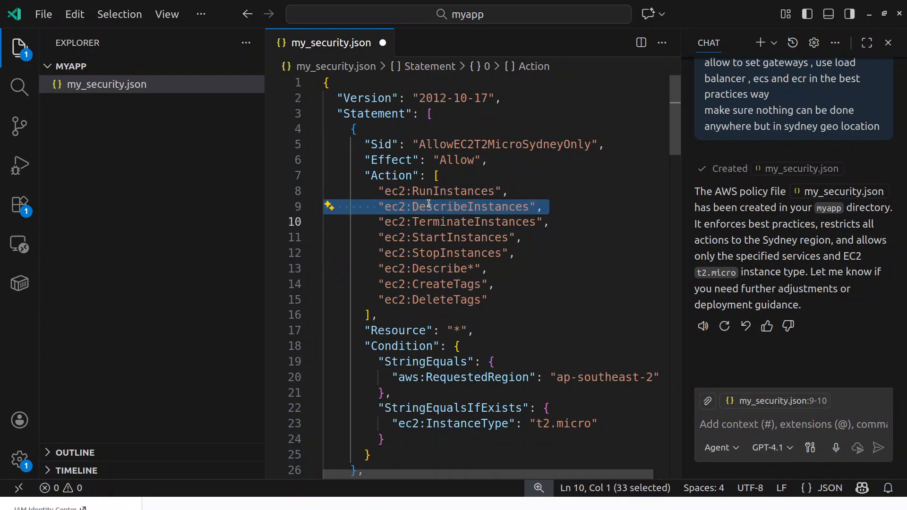
pyautogui.press('Delete')
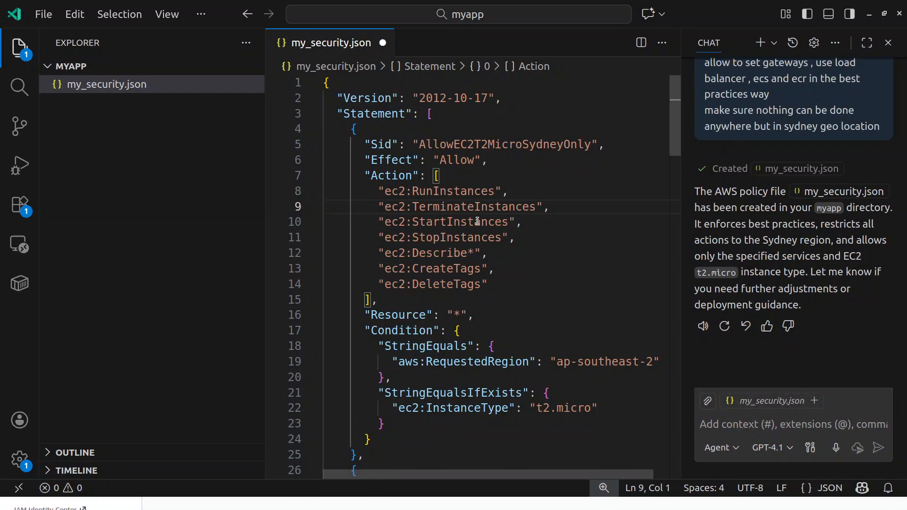
pyautogui.click(472, 247)
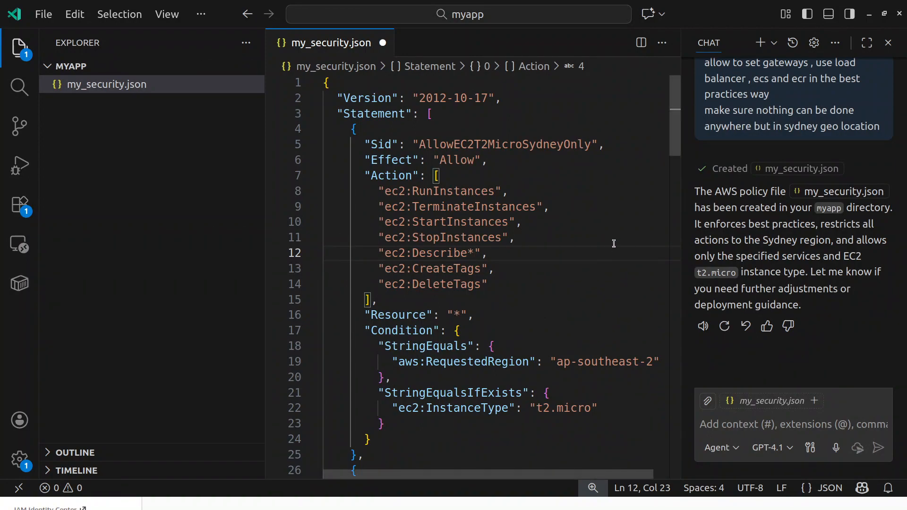
pyautogui.click(884, 14)
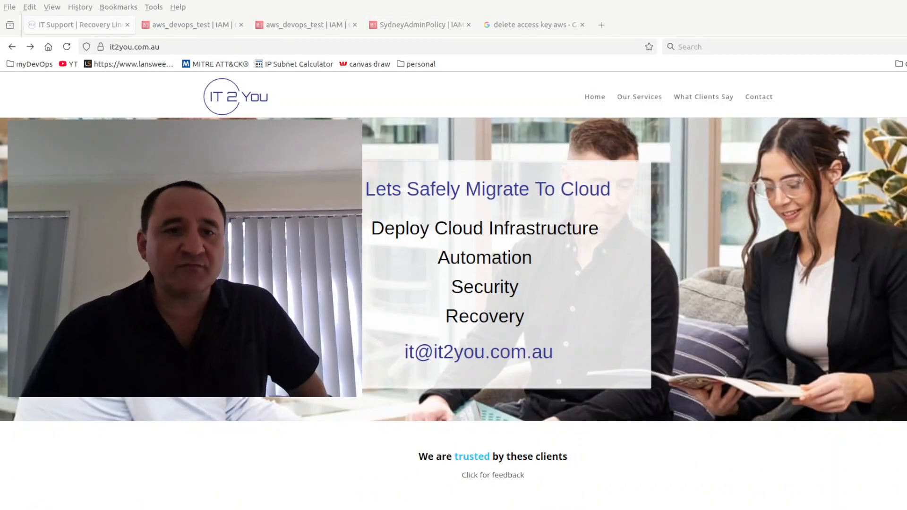